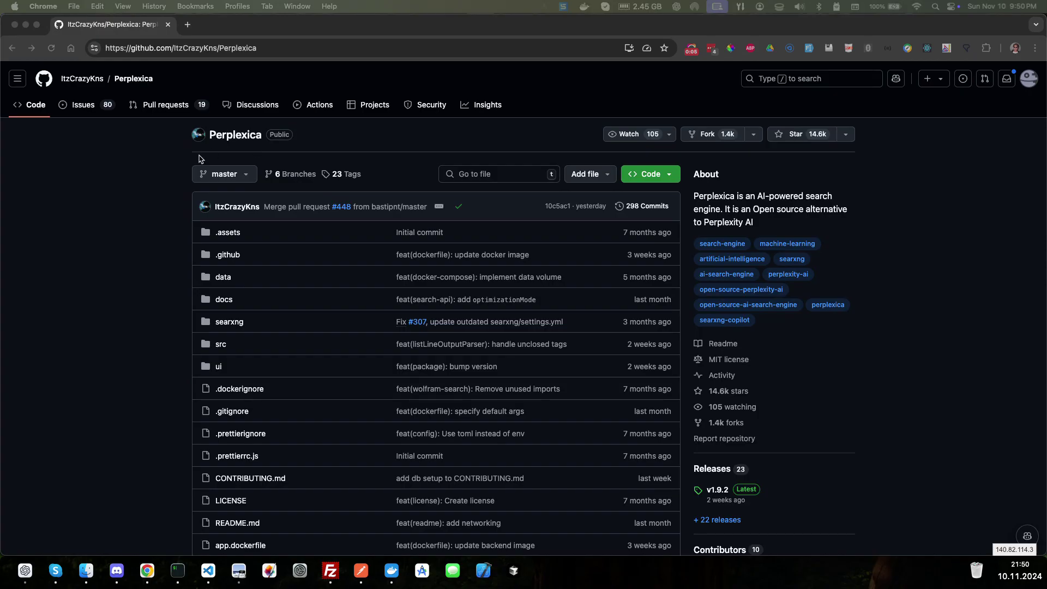
Scroll the Perplexica repo page past the file list and Table of Contents to the Overview.
scroll(161, 257, down, 10)
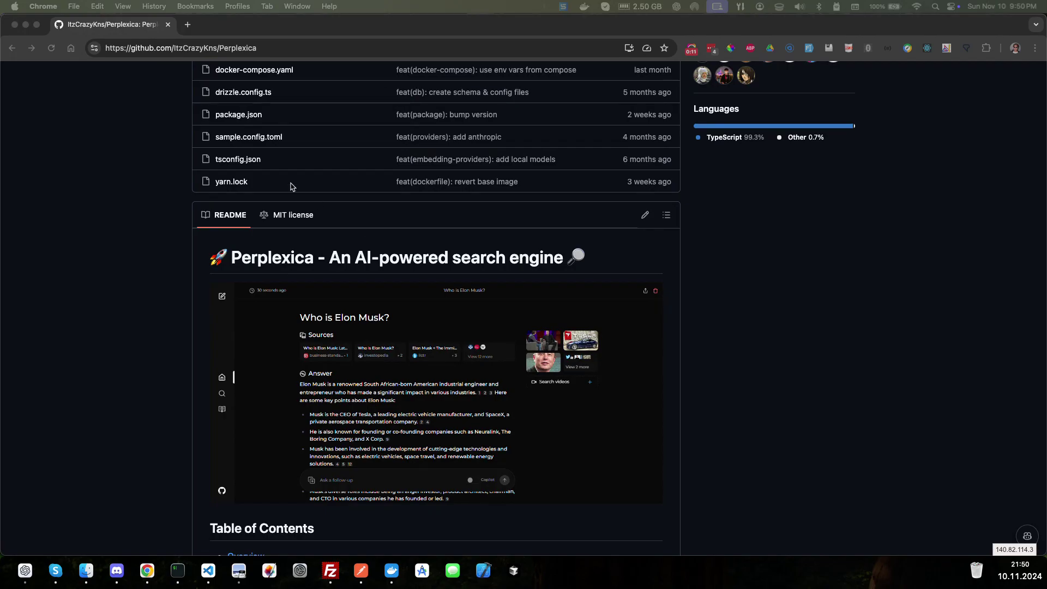
scroll(290, 187, up, 9)
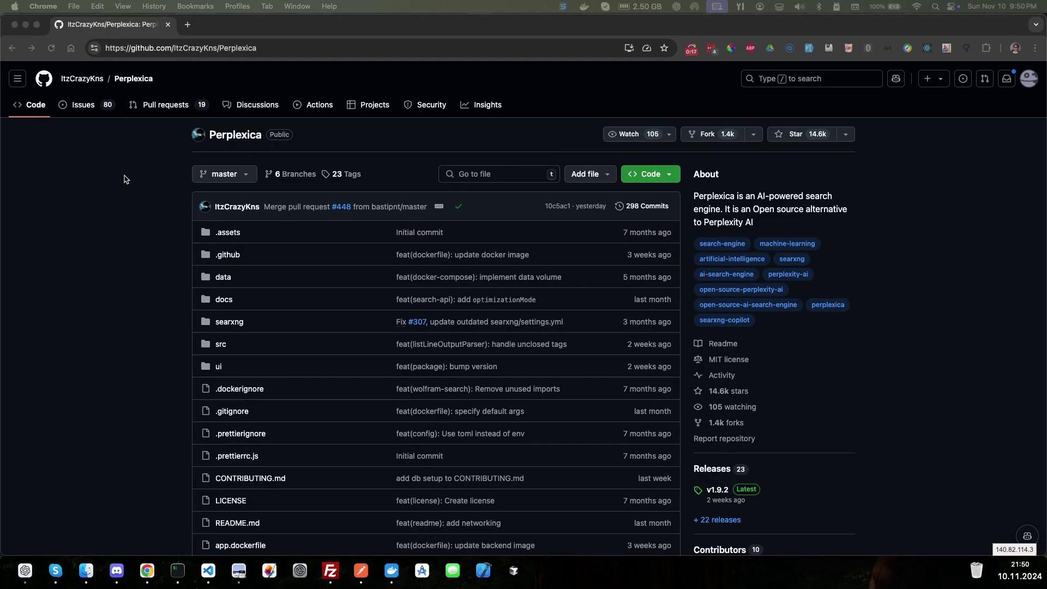
scroll(125, 178, down, 10)
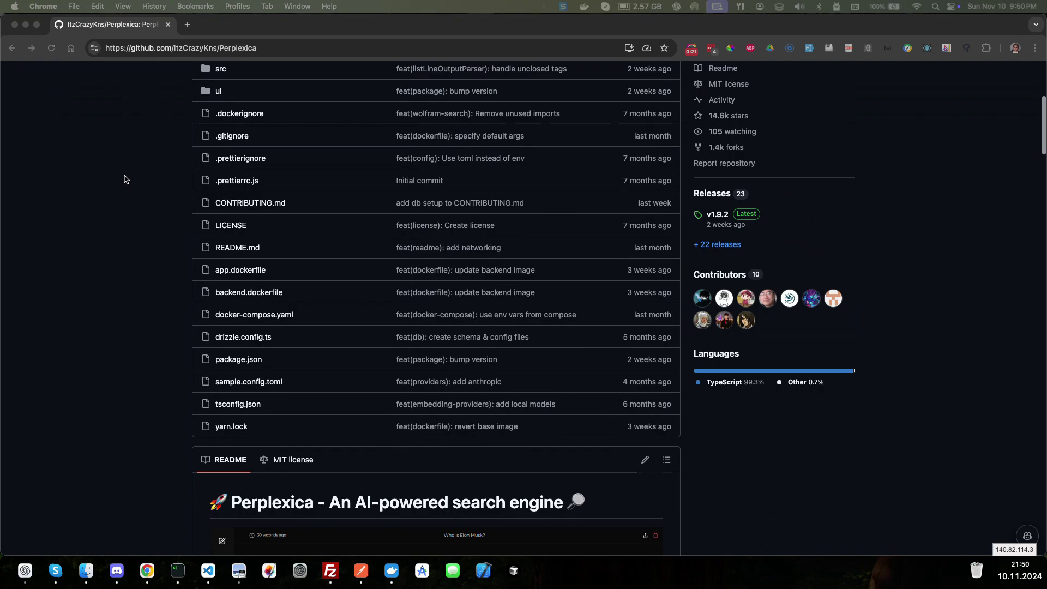
scroll(124, 178, down, 1)
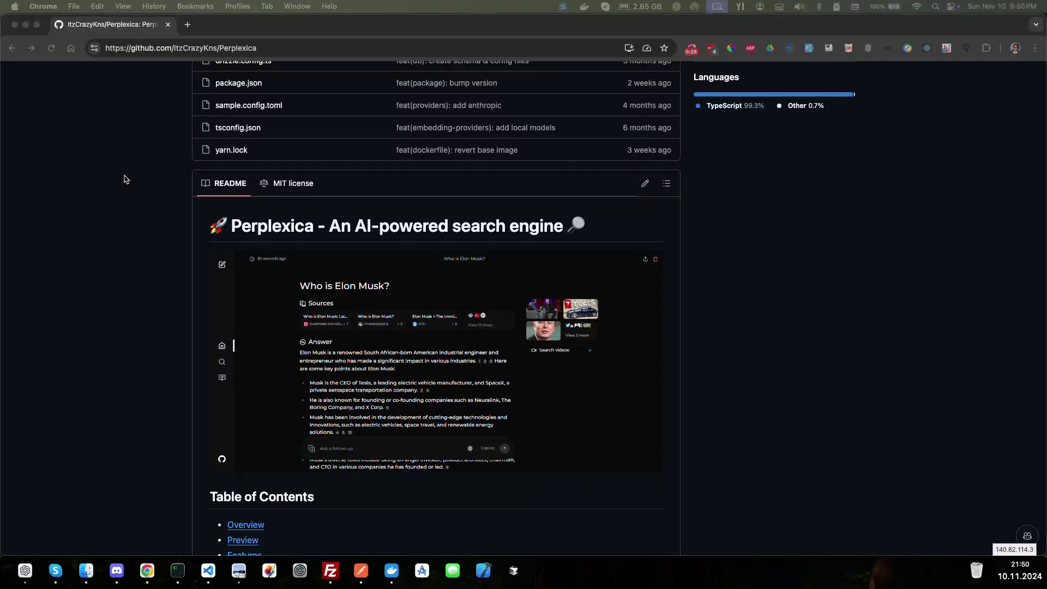
scroll(124, 179, down, 2)
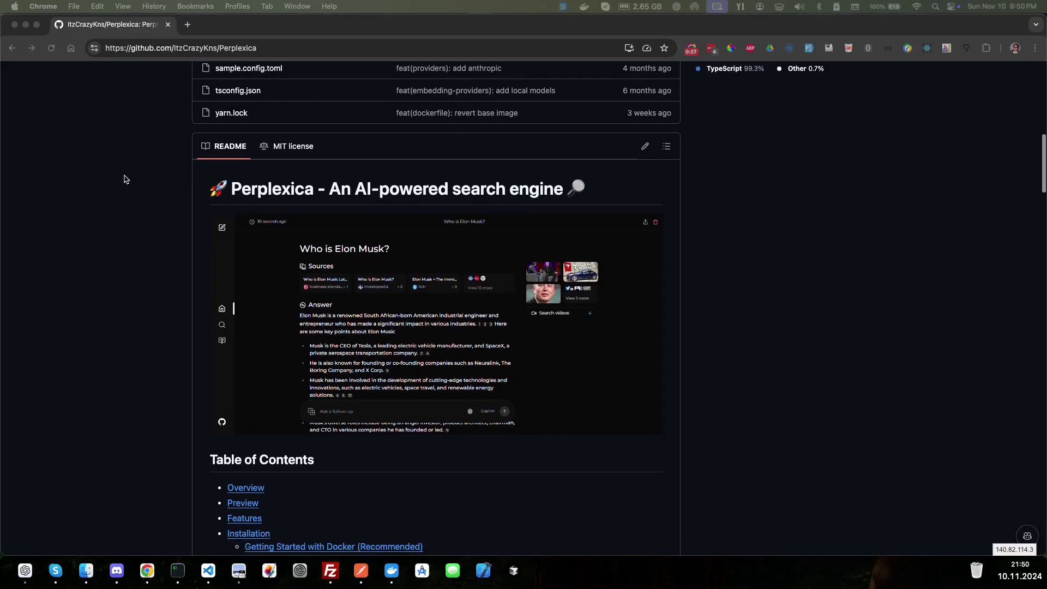
scroll(124, 179, down, 10)
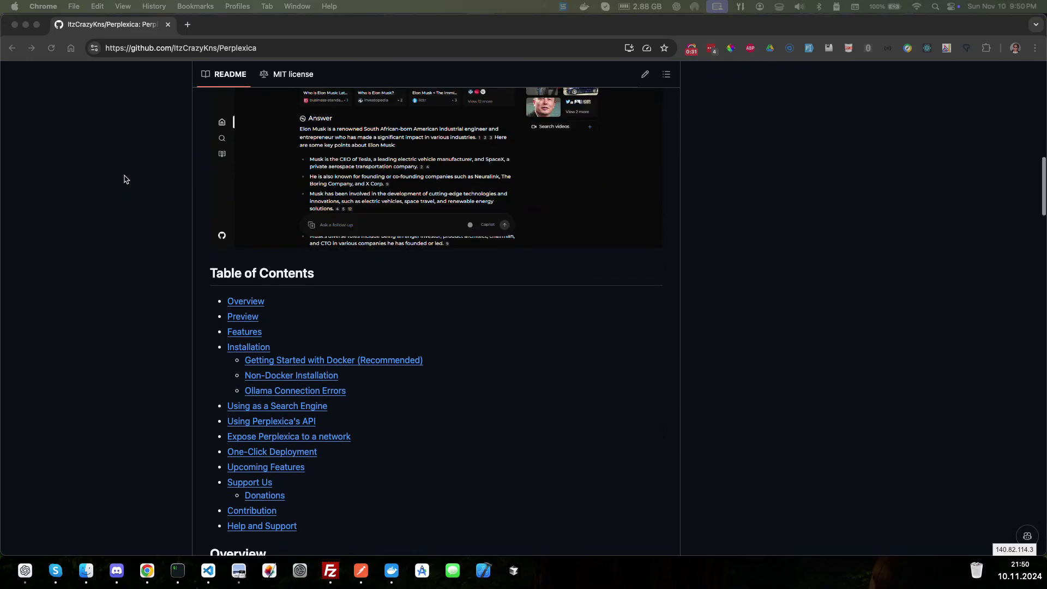
scroll(124, 178, down, 13)
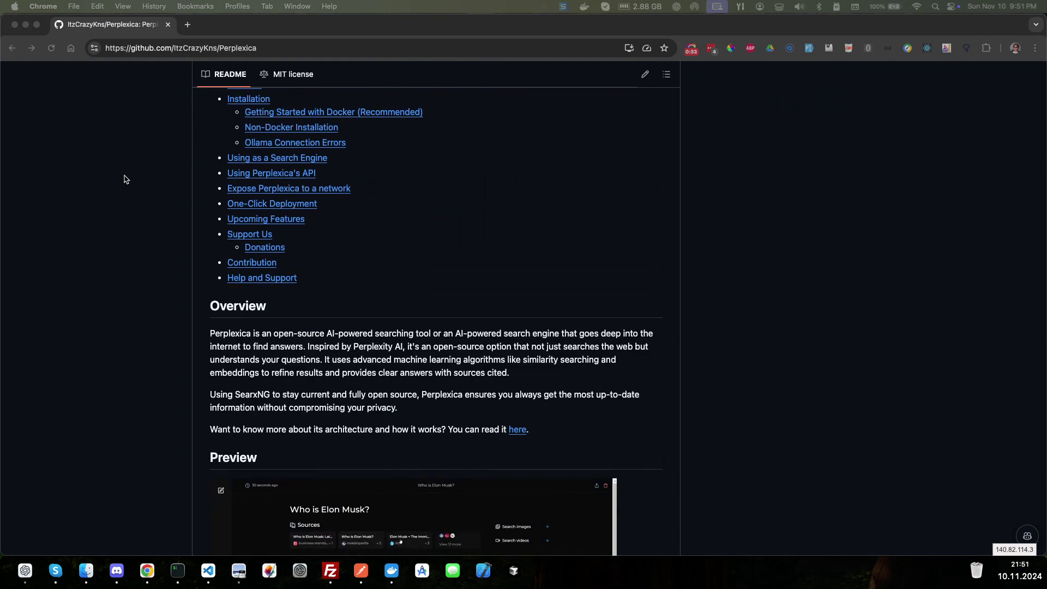
scroll(155, 290, down, 1)
Scroll past the Preview demo to the Features list with local LLMs and six focus modes.
scroll(158, 306, down, 1)
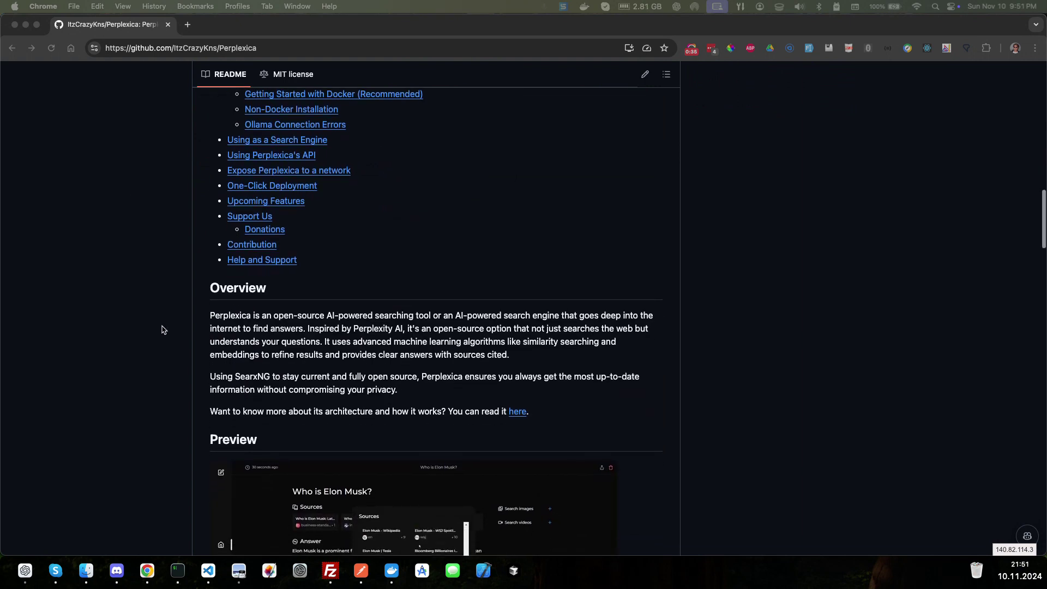
scroll(171, 286, down, 3)
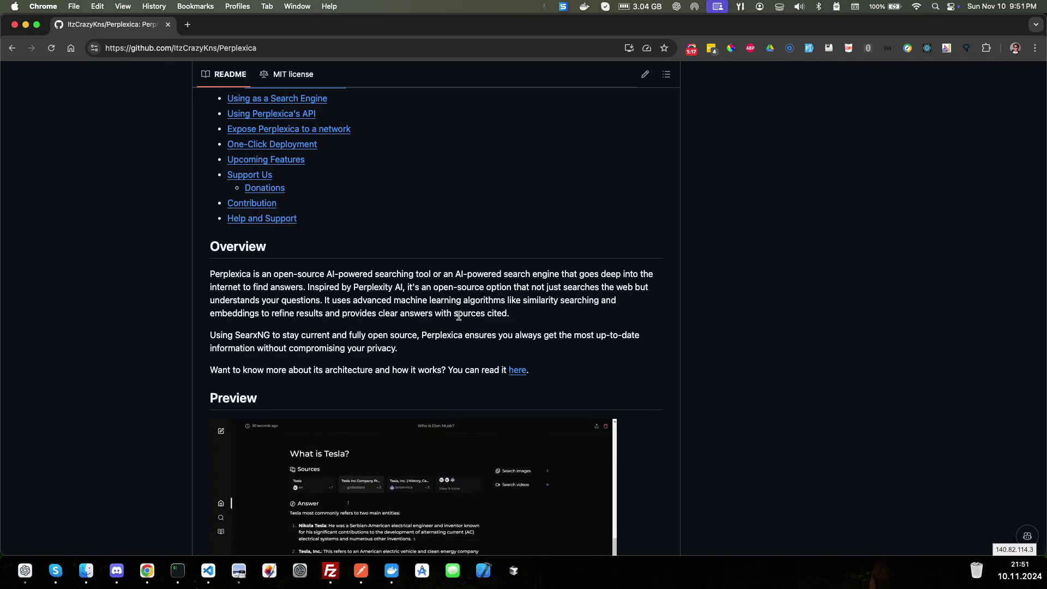
scroll(360, 324, down, 1)
scroll(274, 313, down, 1)
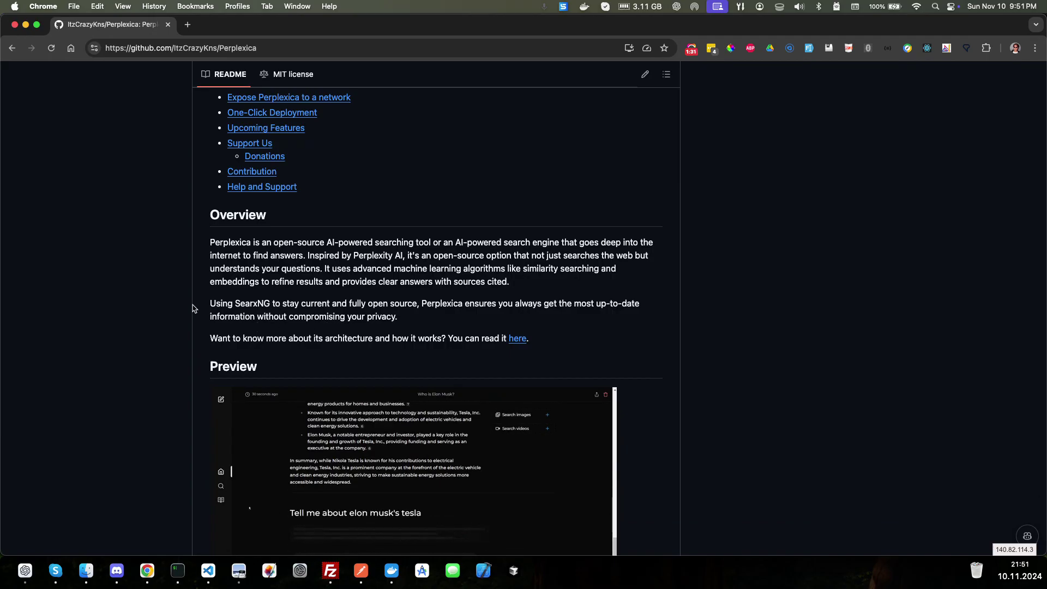
scroll(192, 309, down, 1)
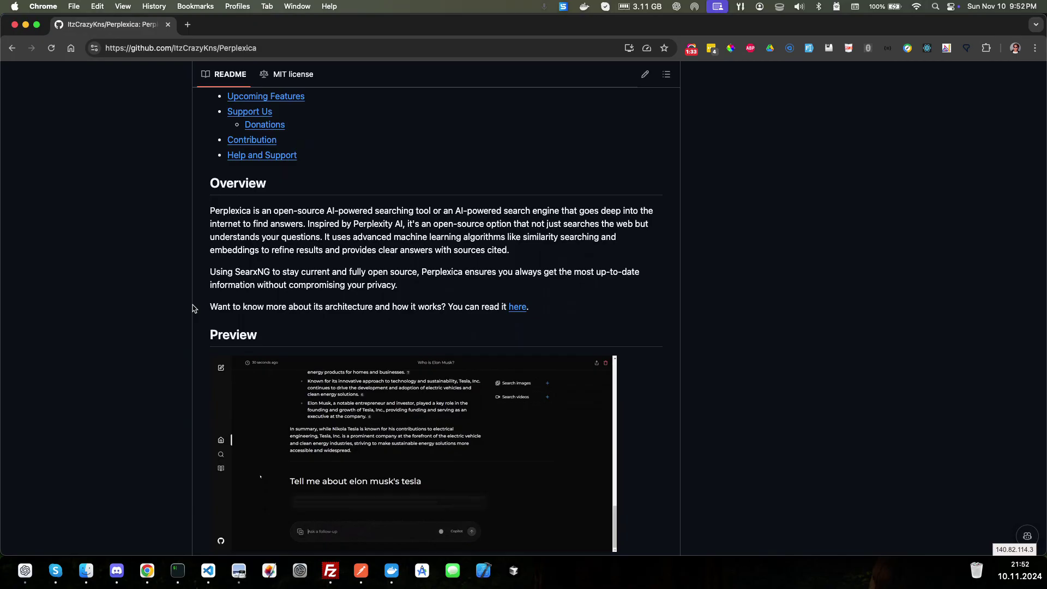
scroll(192, 308, down, 1)
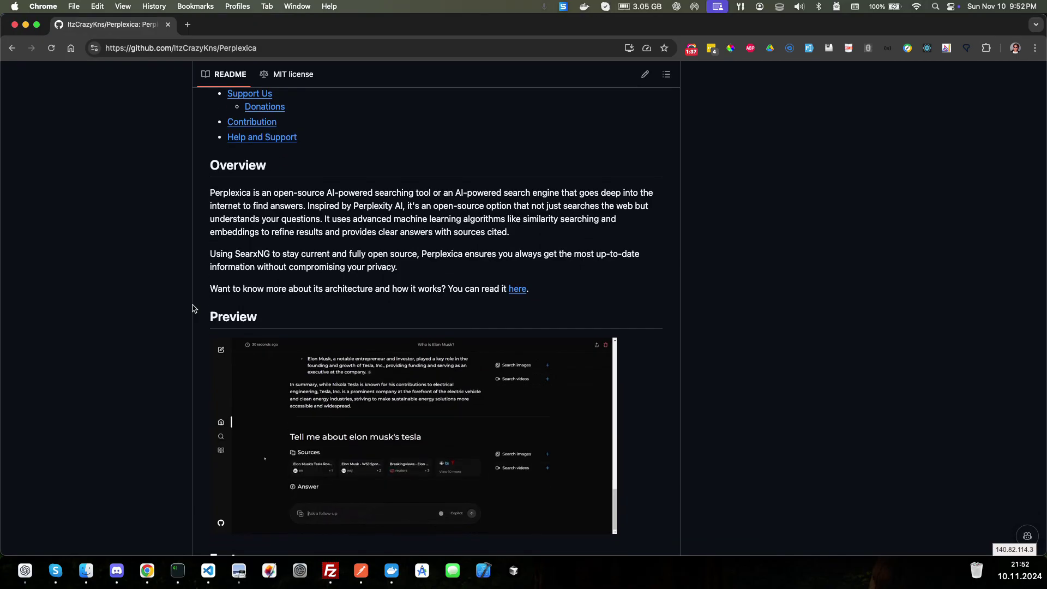
scroll(192, 309, down, 1)
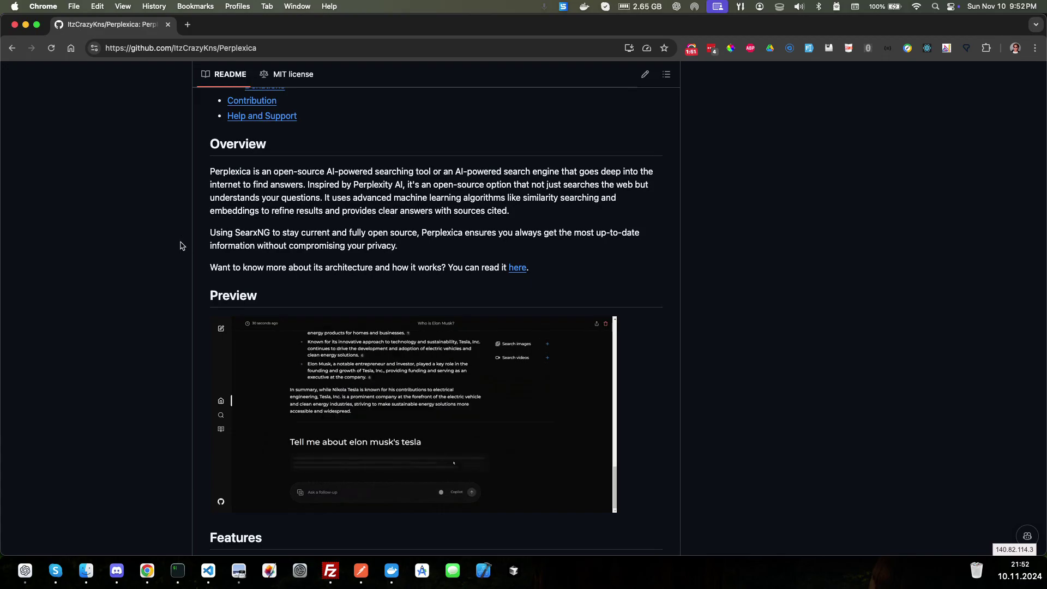
scroll(180, 246, down, 3)
scroll(180, 245, down, 1)
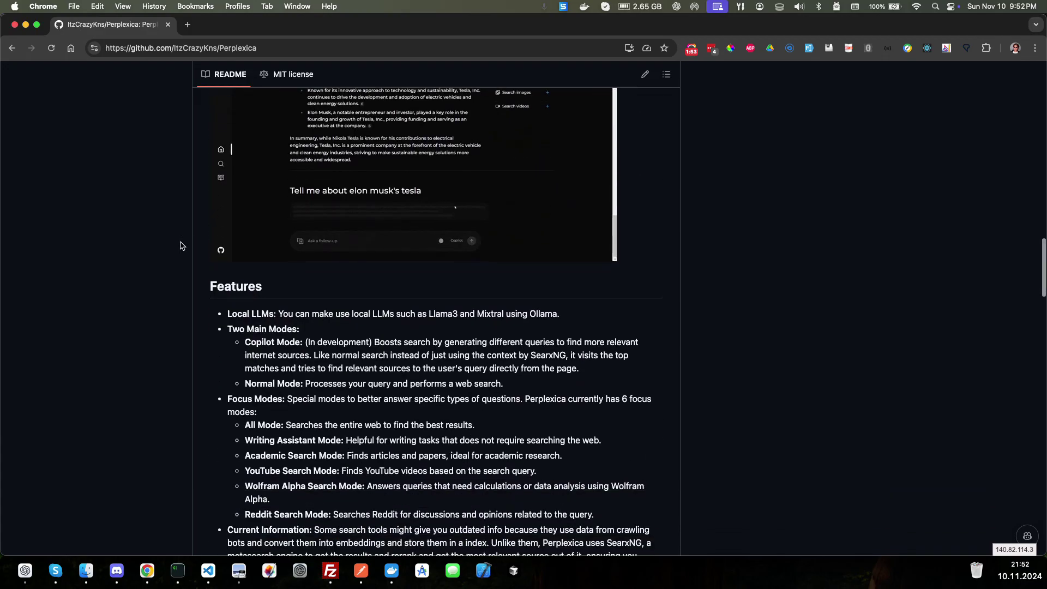
scroll(182, 245, down, 2)
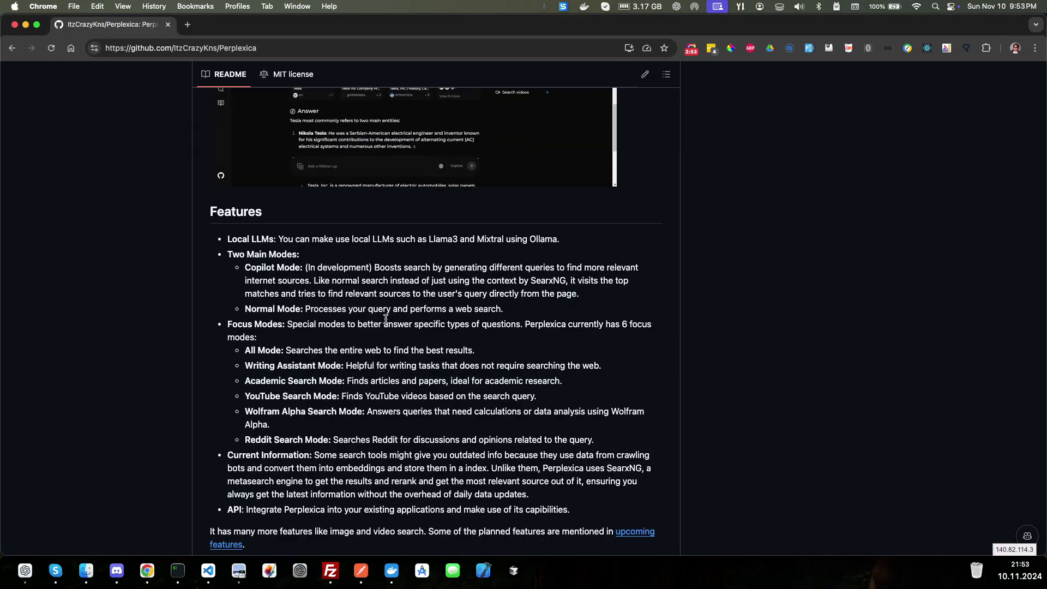
scroll(354, 314, down, 1)
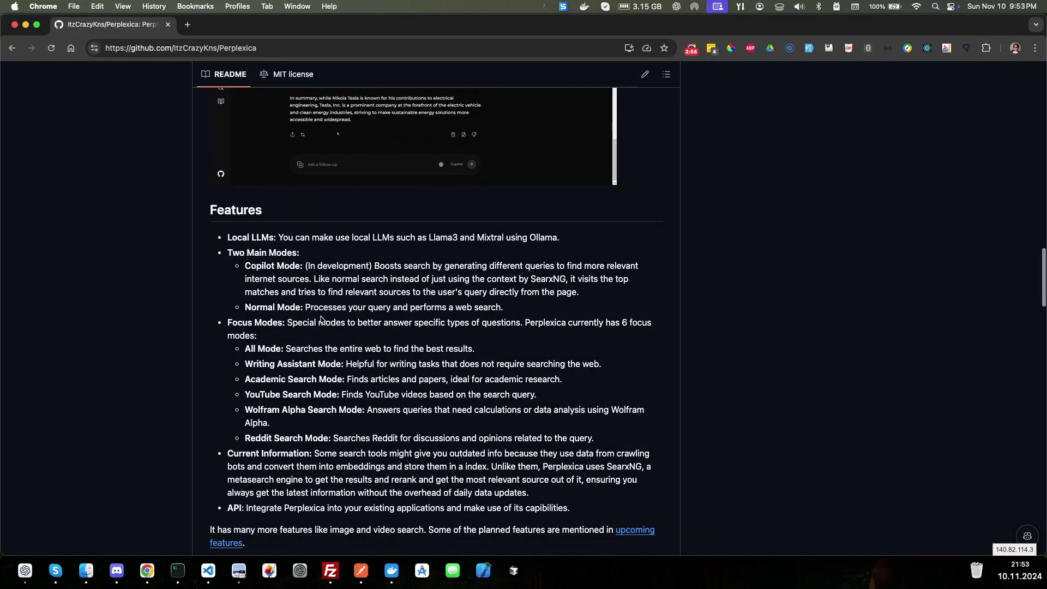
Highlight the Normal Mode bullet, then scroll down to the Installation section's Docker setup steps.
drag(226, 308, 503, 306)
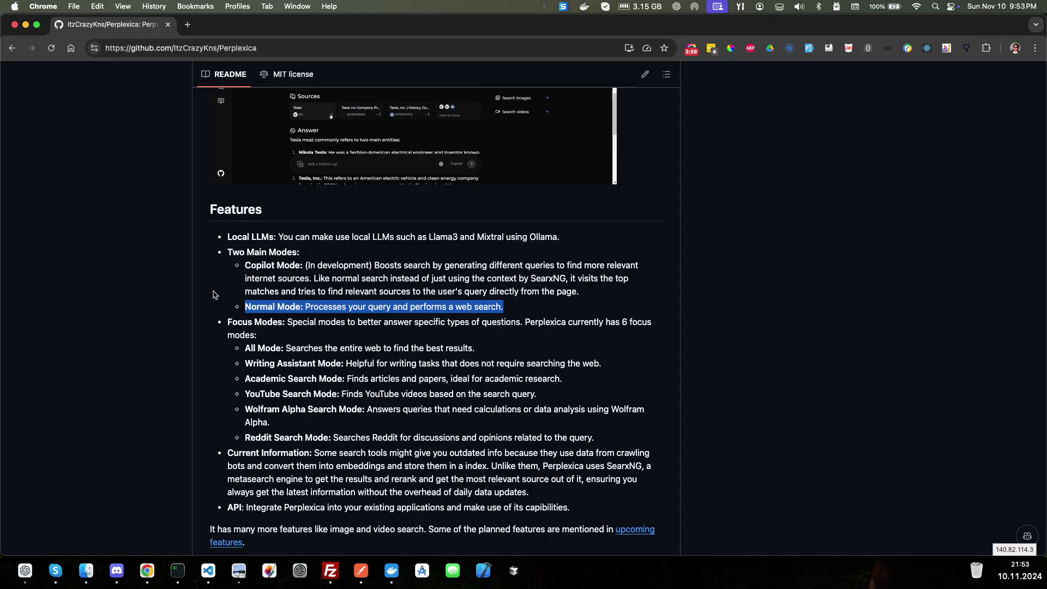
scroll(215, 294, down, 3)
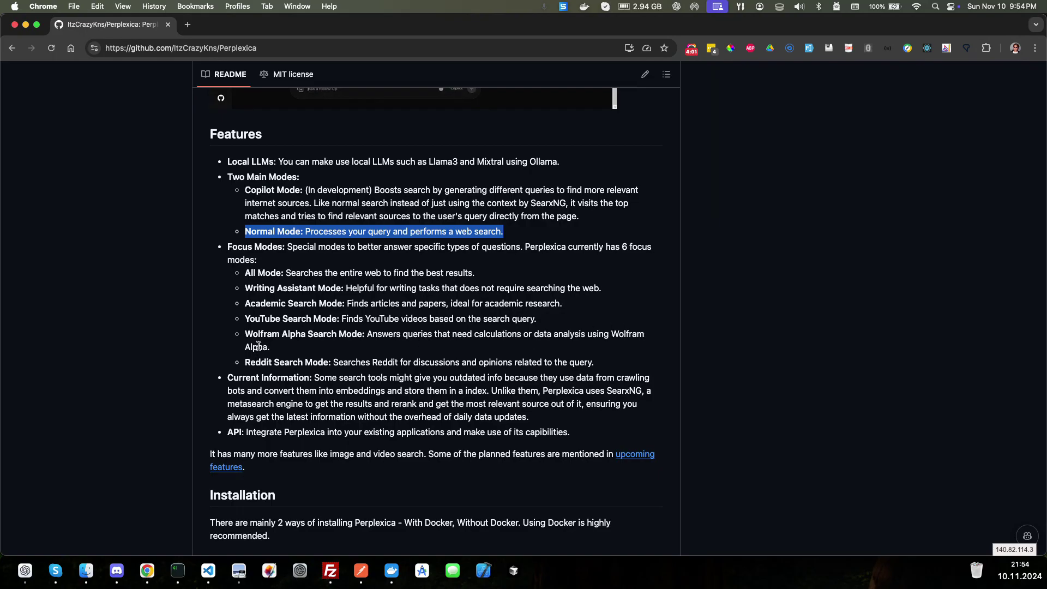
scroll(263, 330, down, 1)
scroll(263, 330, down, 1)
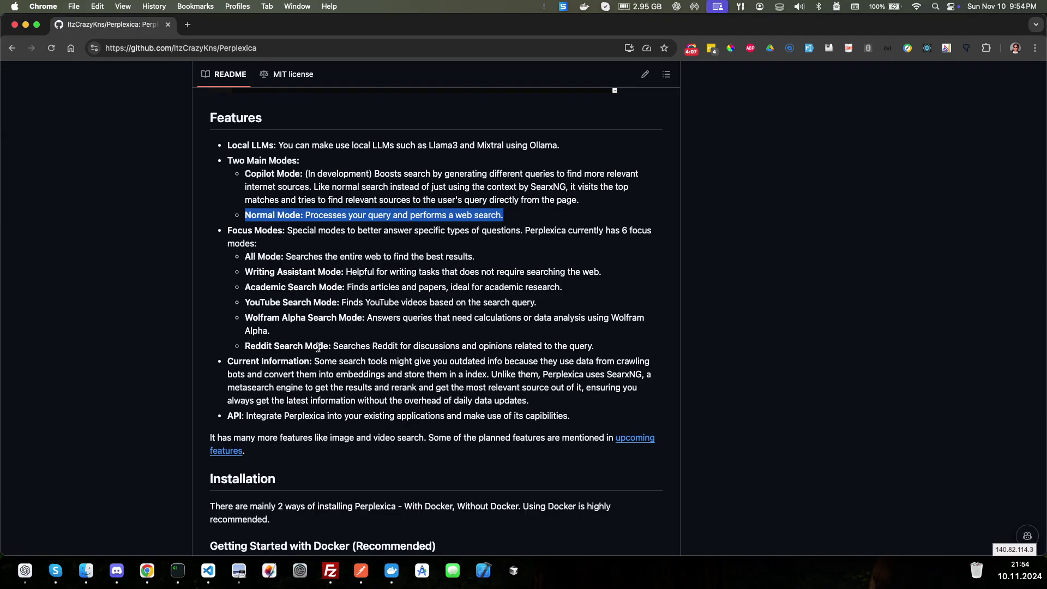
scroll(319, 349, down, 3)
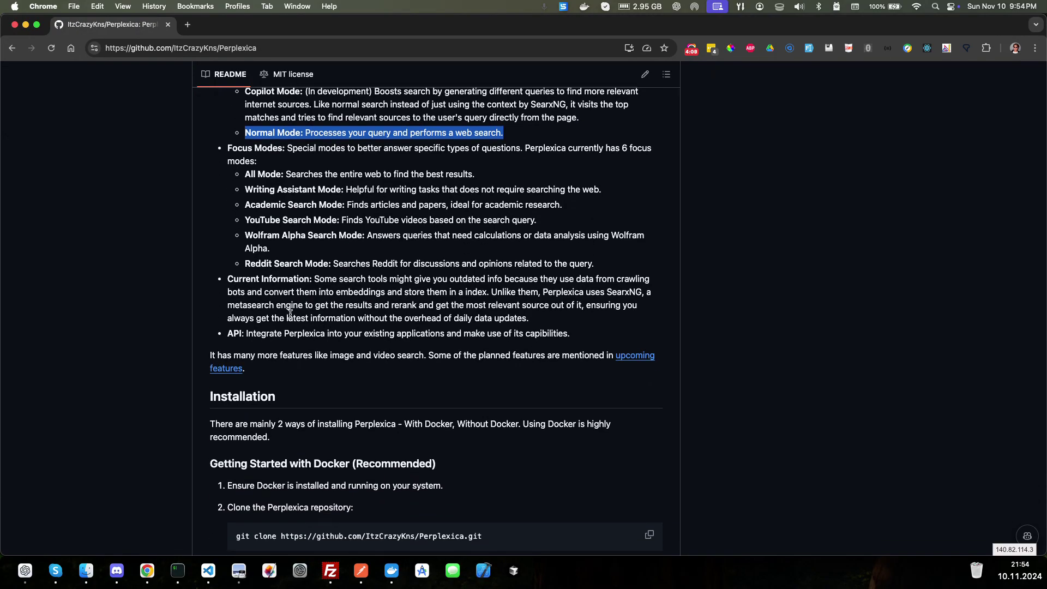
scroll(290, 314, down, 7)
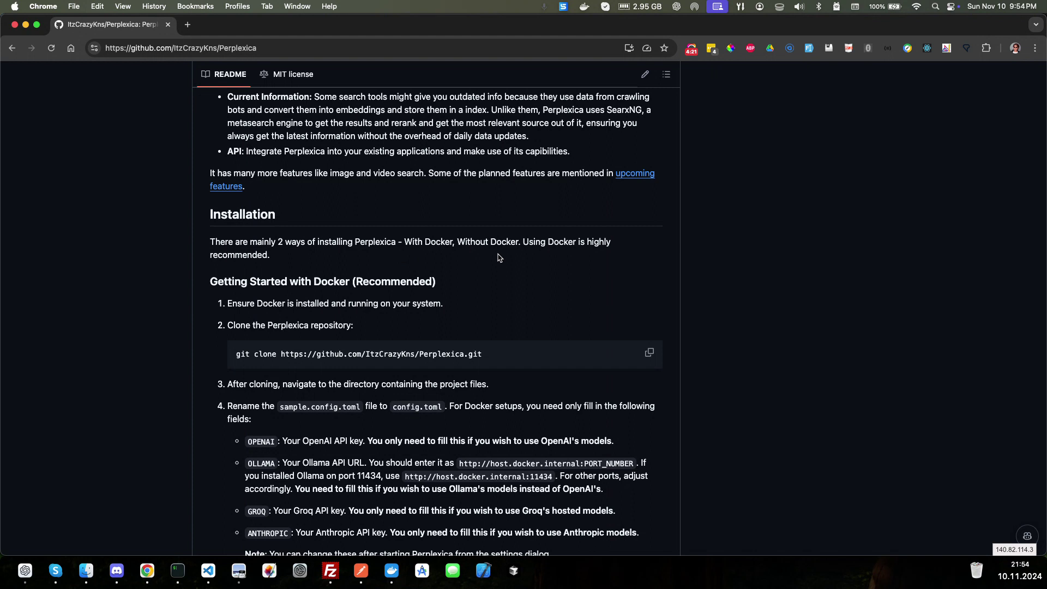
Highlight 'With Docker' in the Installation sentence and switch to Docker Desktop.
drag(406, 240, 480, 236)
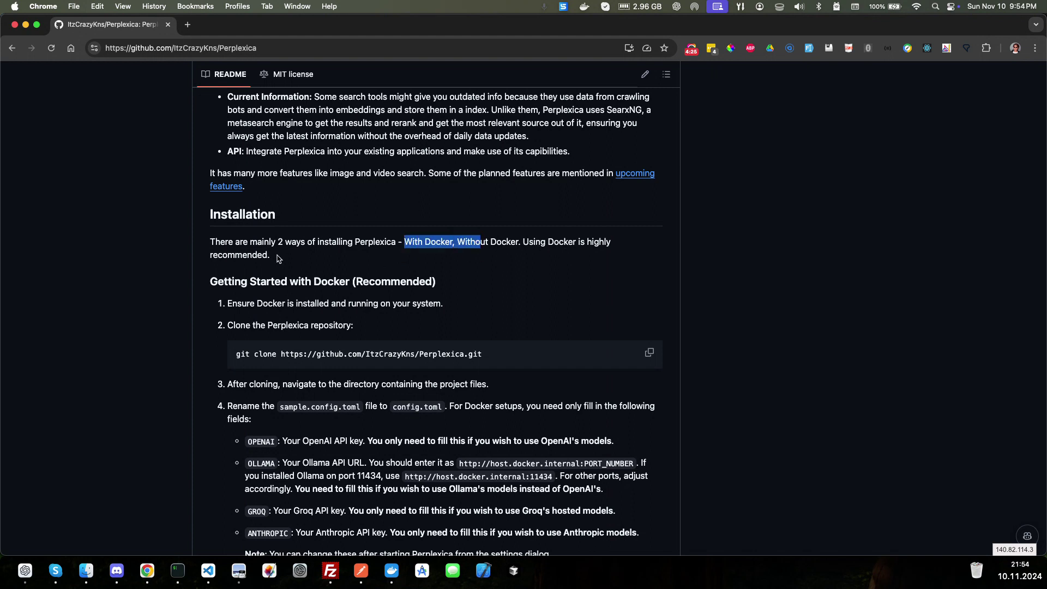
scroll(278, 259, down, 3)
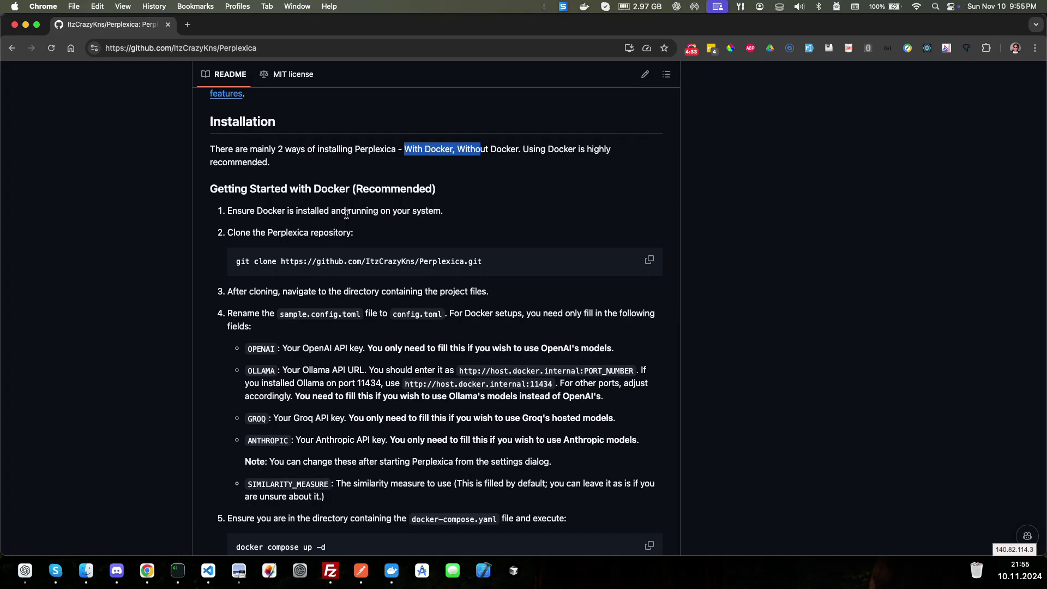
key(super+Tab)
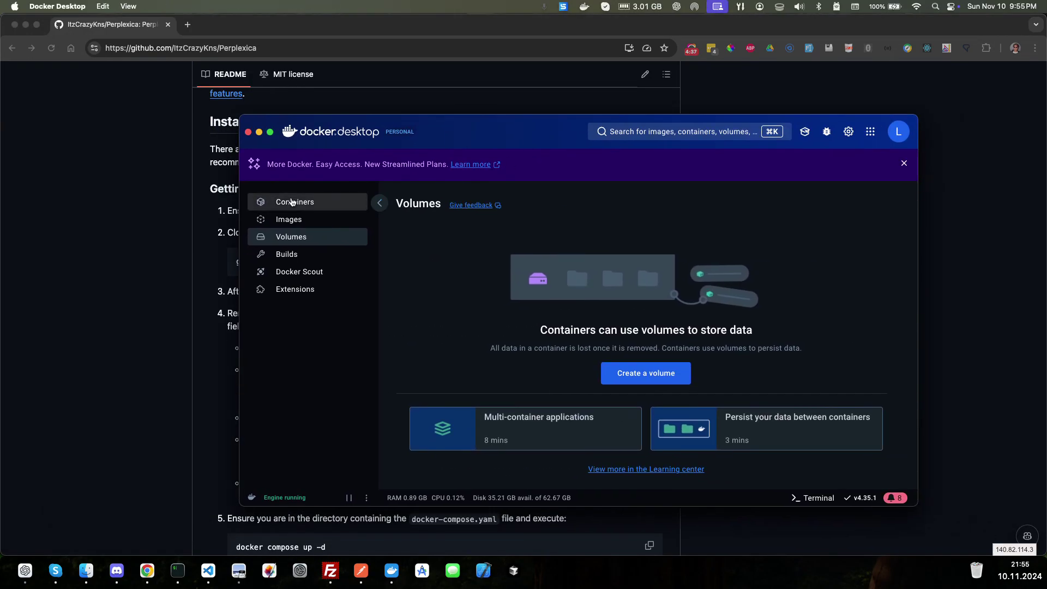
Confirm Docker Desktop lists no containers or images yet.
click(273, 201)
click(291, 221)
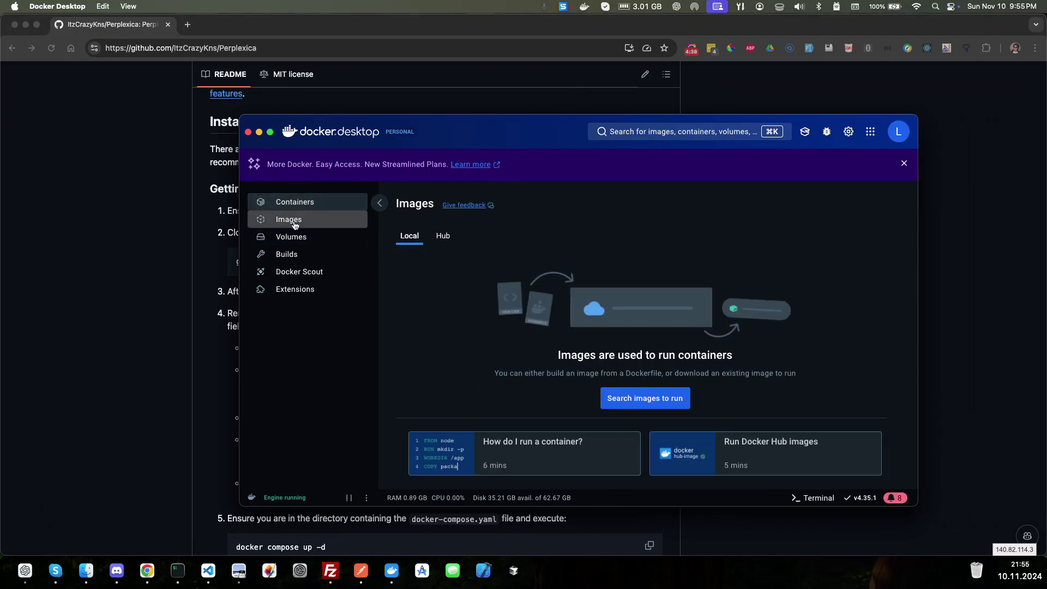
click(295, 202)
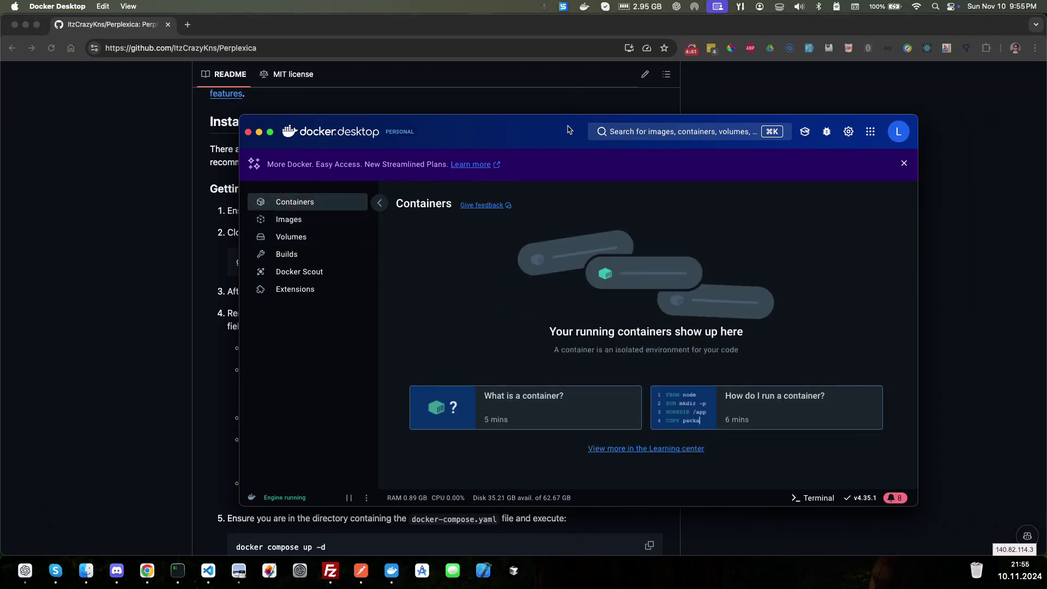
Close Docker Desktop and copy the README's git clone command.
key(super+w)
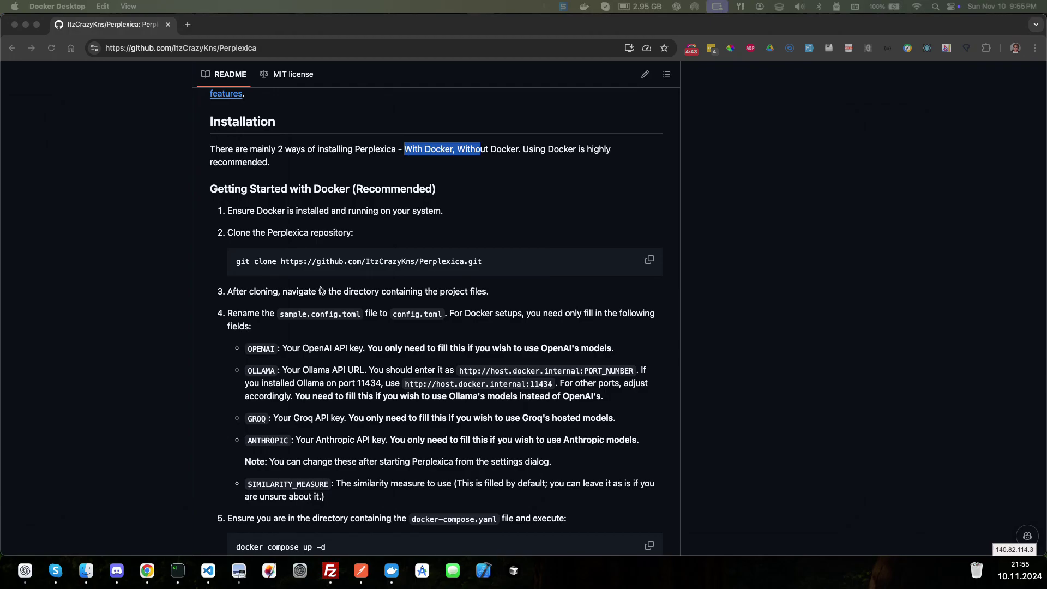
click(676, 264)
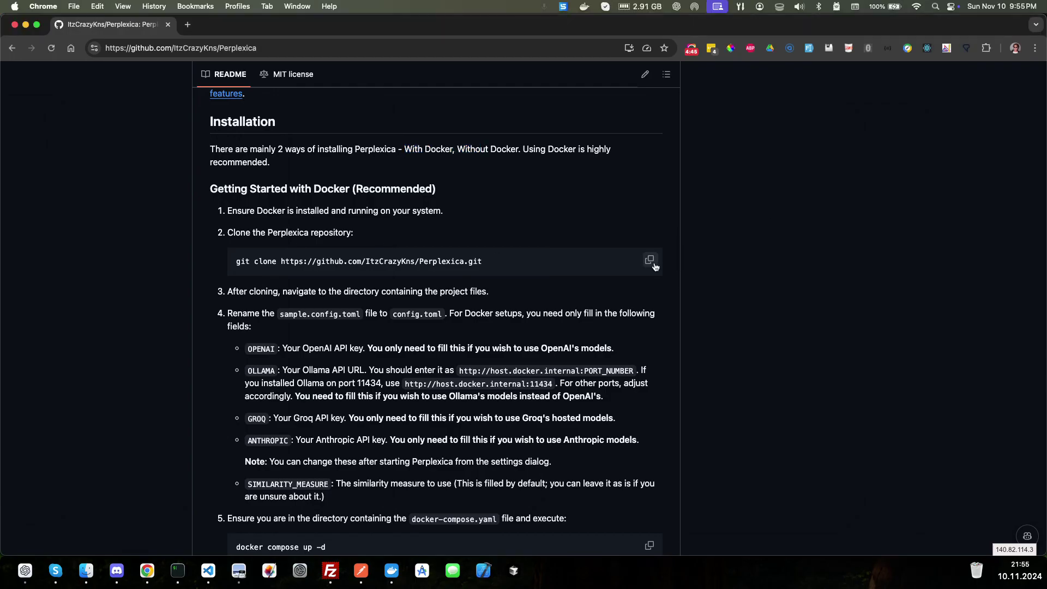
click(649, 259)
Run the copied git clone command in the terminal.
key(ctrl+Left)
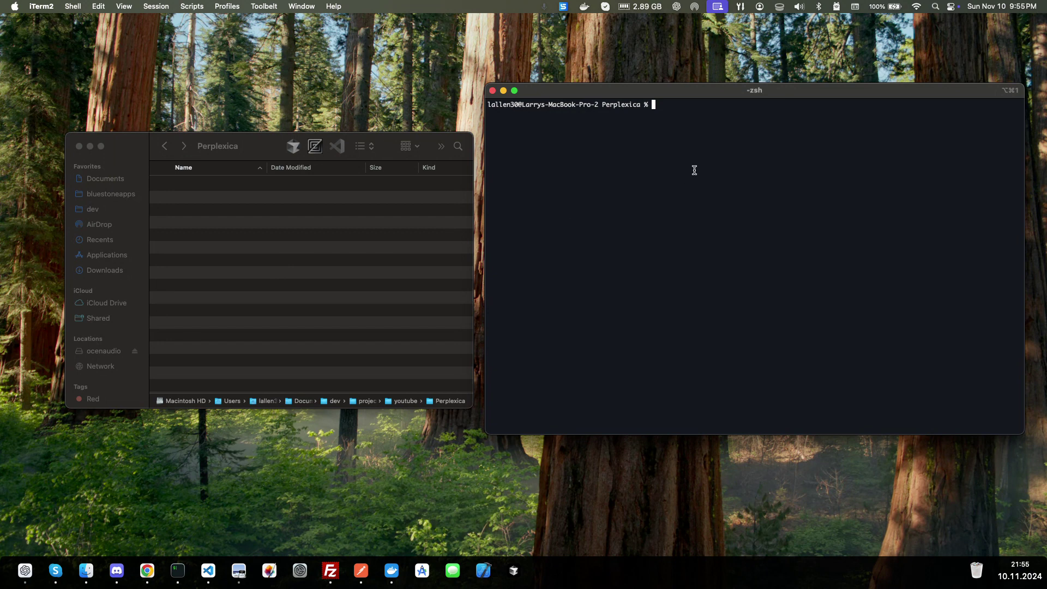
key(super+v)
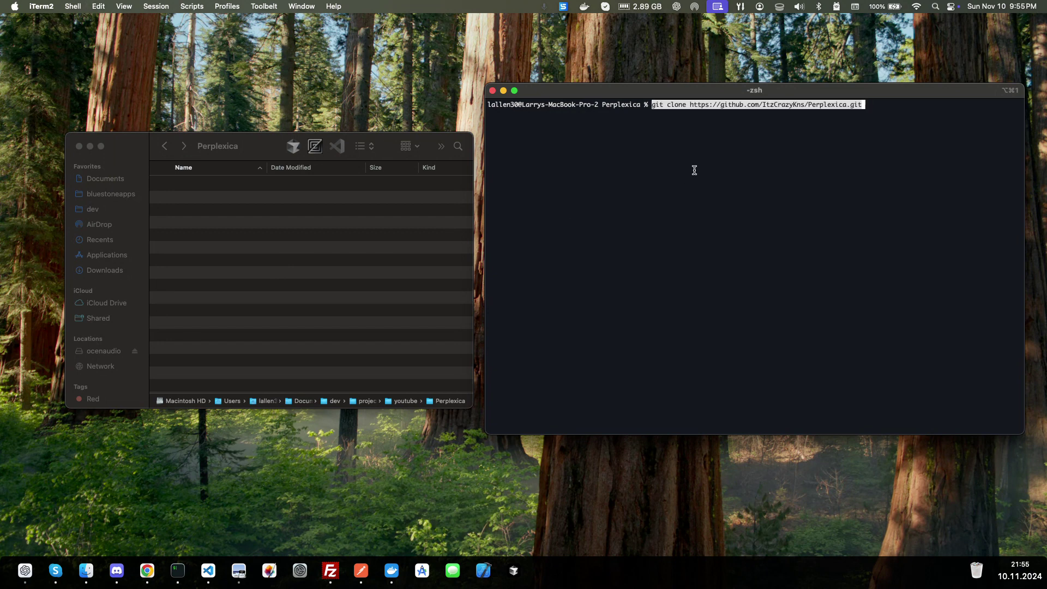
key(Return)
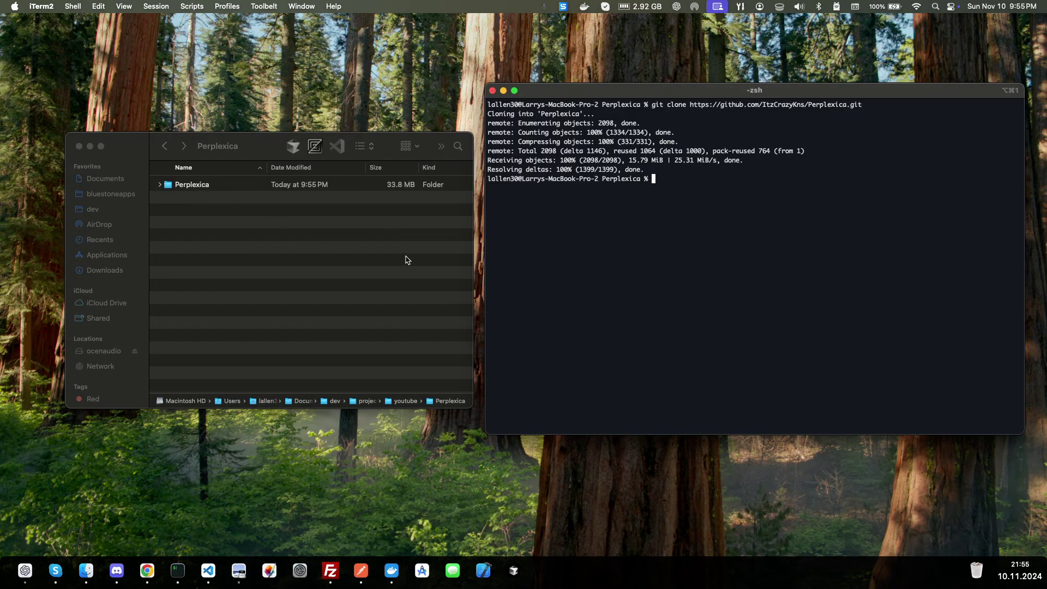
Note sample.config.toml in the README, then open the cloned Perplexica folder in VS Code.
key(super+Tab)
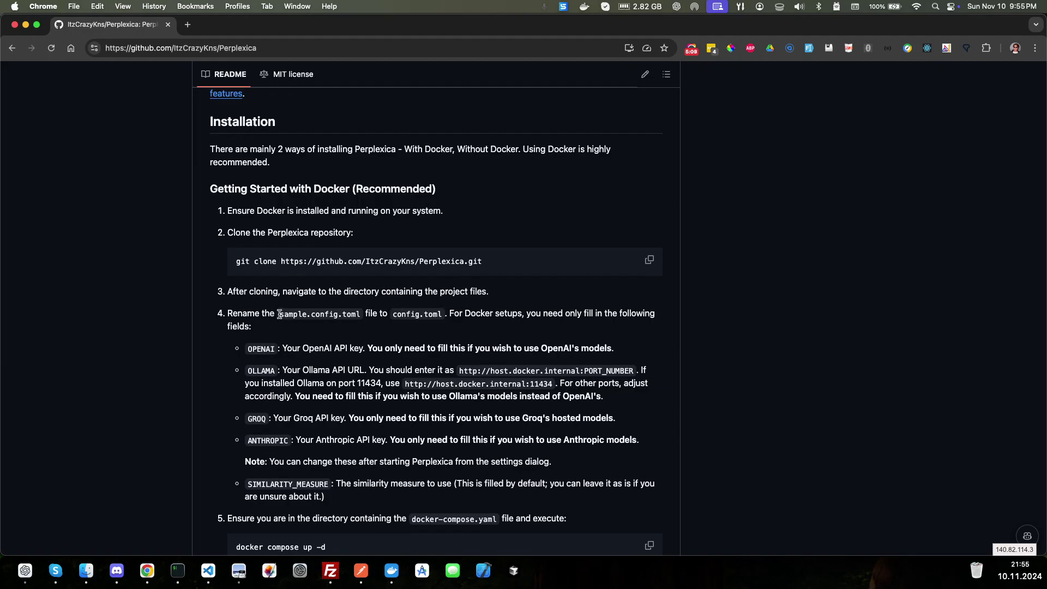
drag(279, 315, 352, 312)
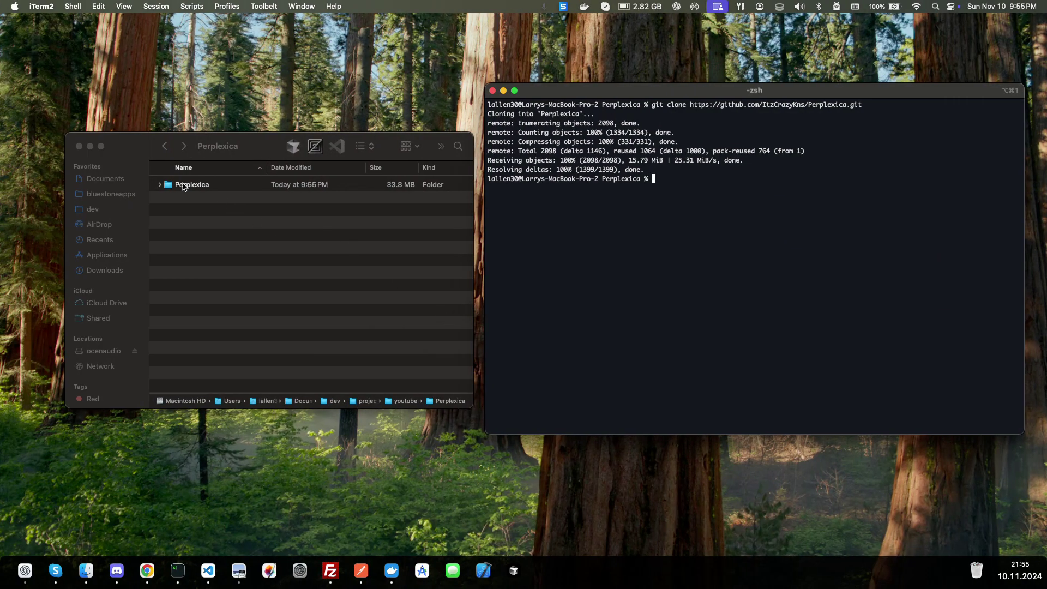
click(184, 187)
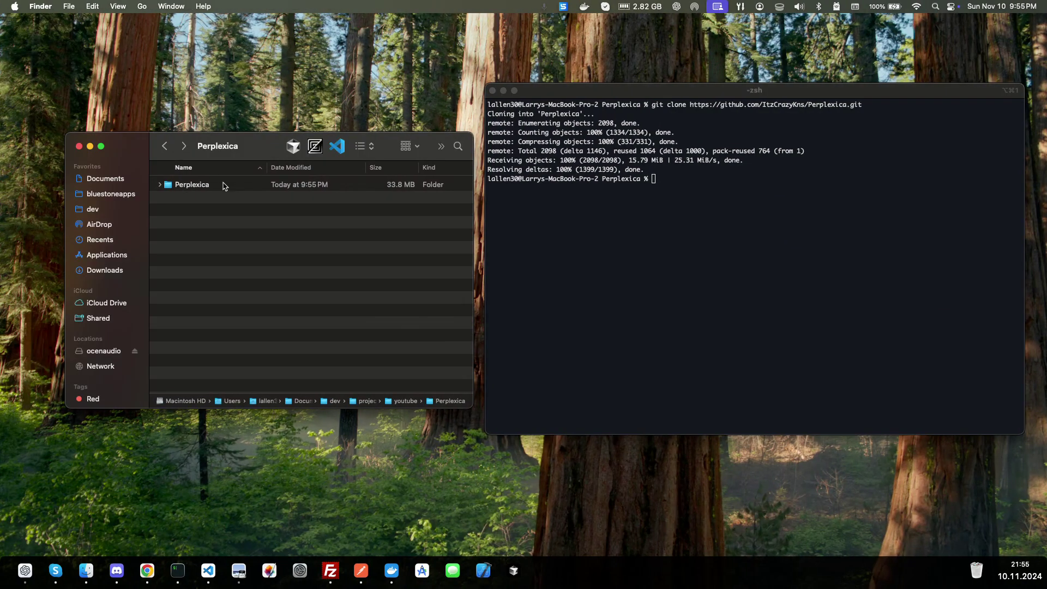
click(199, 188)
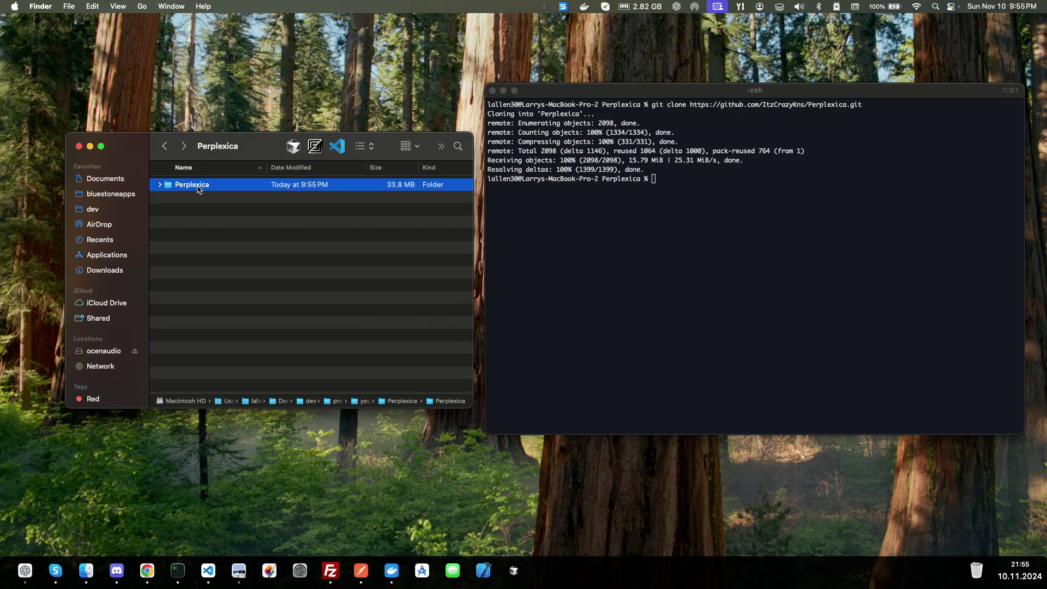
click(338, 146)
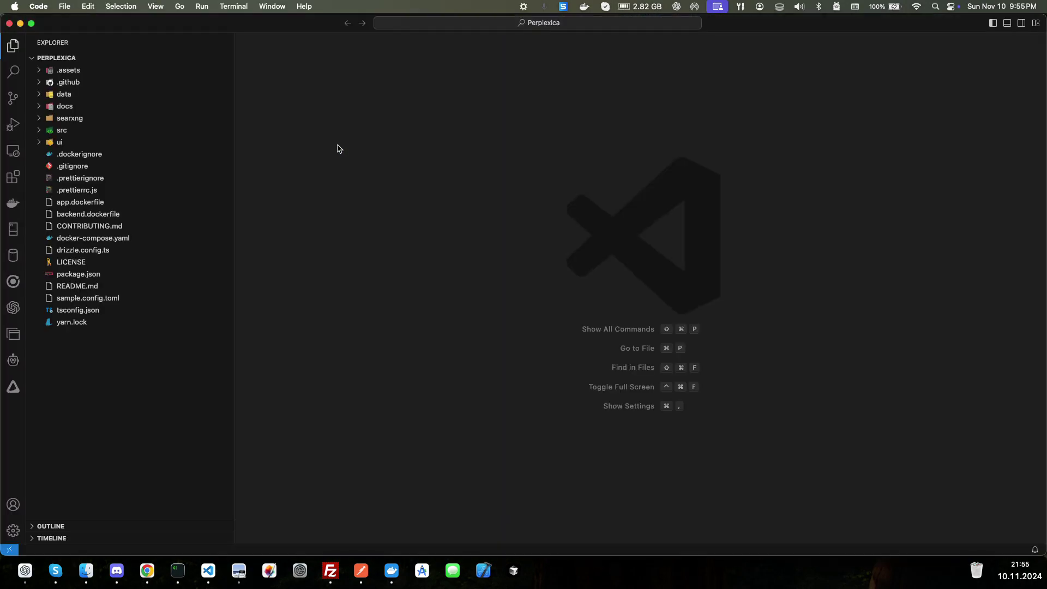
Open sample.config.toml and rename it to config.toml by deleting the 'sample.' prefix.
click(78, 299)
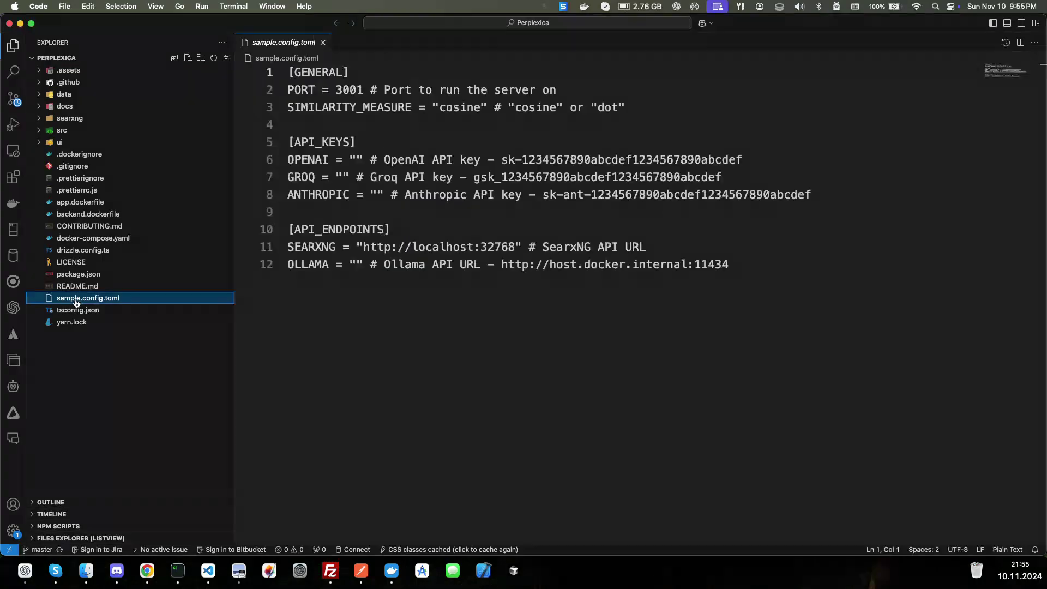
right_click(78, 299)
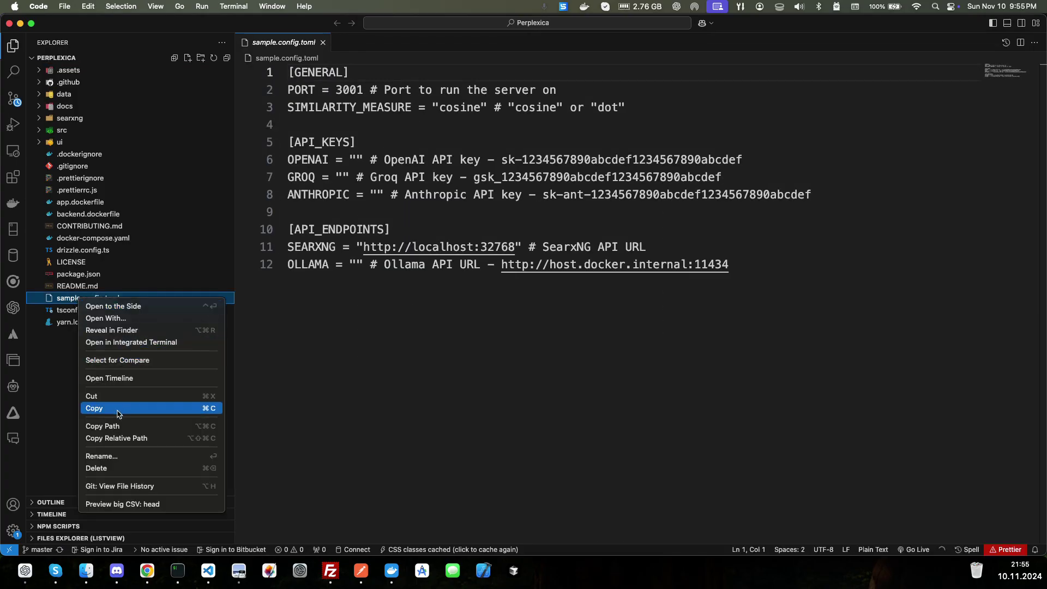
click(103, 457)
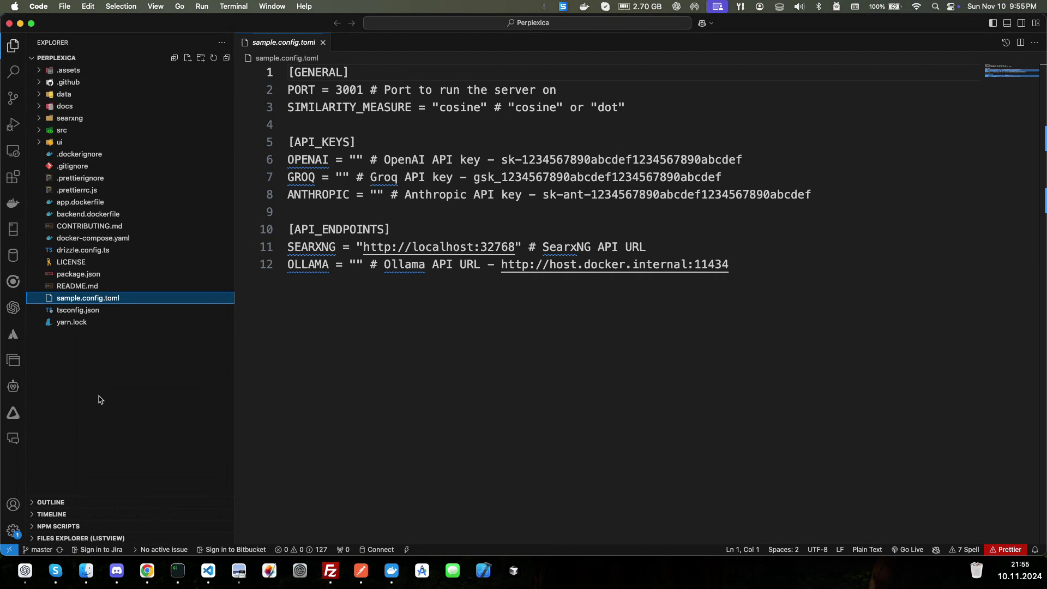
right_click(69, 299)
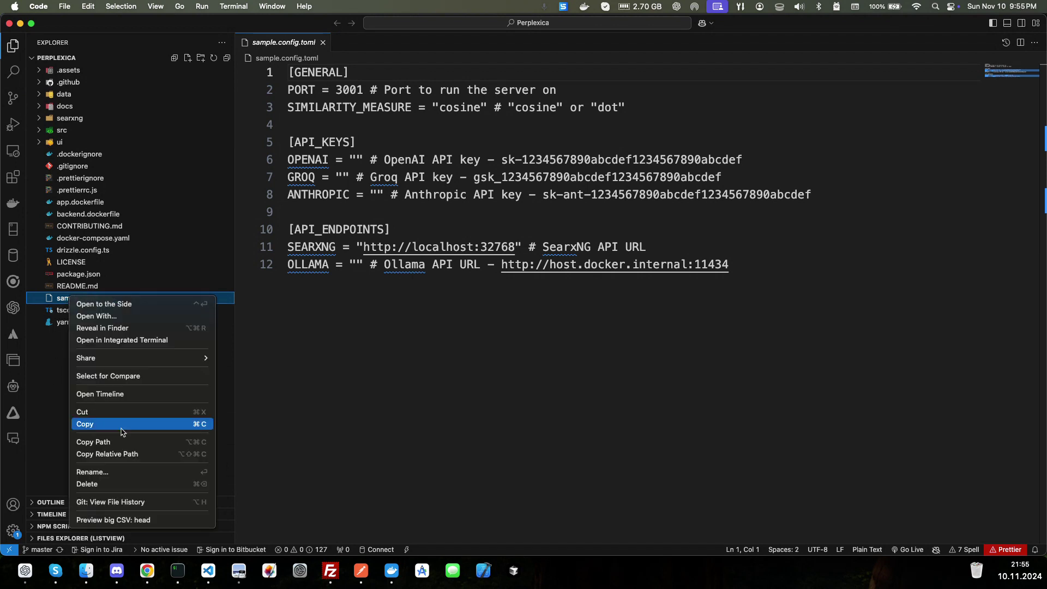
click(139, 472)
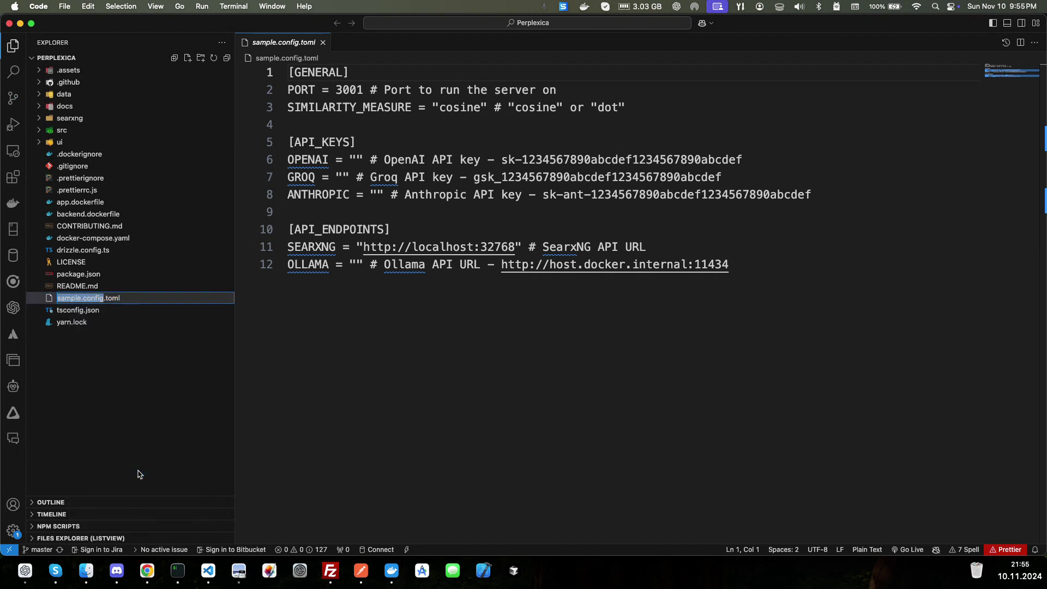
key(Home)
key(shift+Right)
key(shift+Right)
key(shift+Right)
key(shift+Right)
key(shift+Right)
key(BackSpace)
key(Return)
click(437, 177)
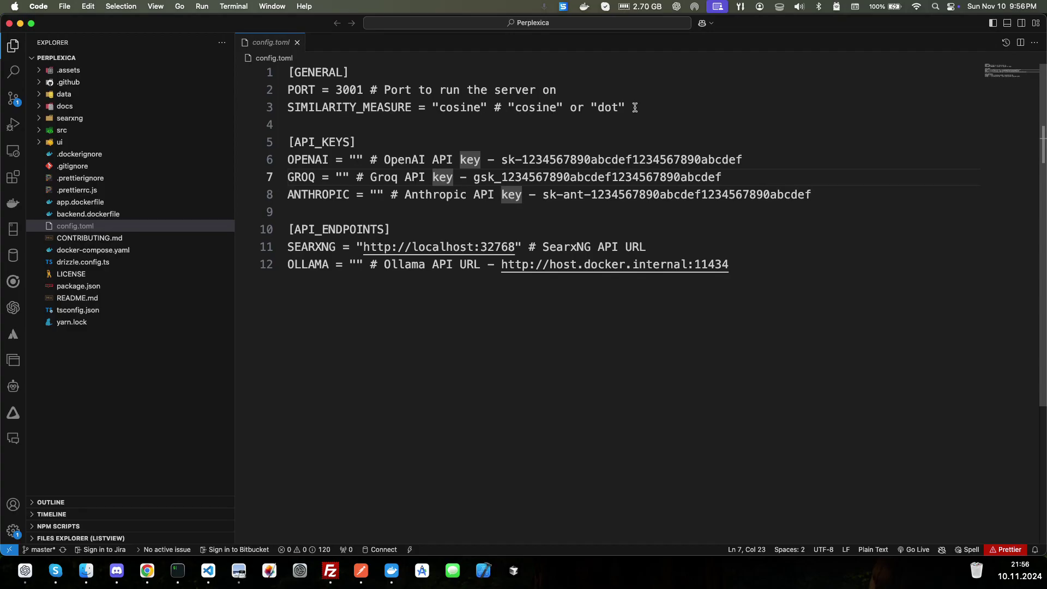
click(456, 107)
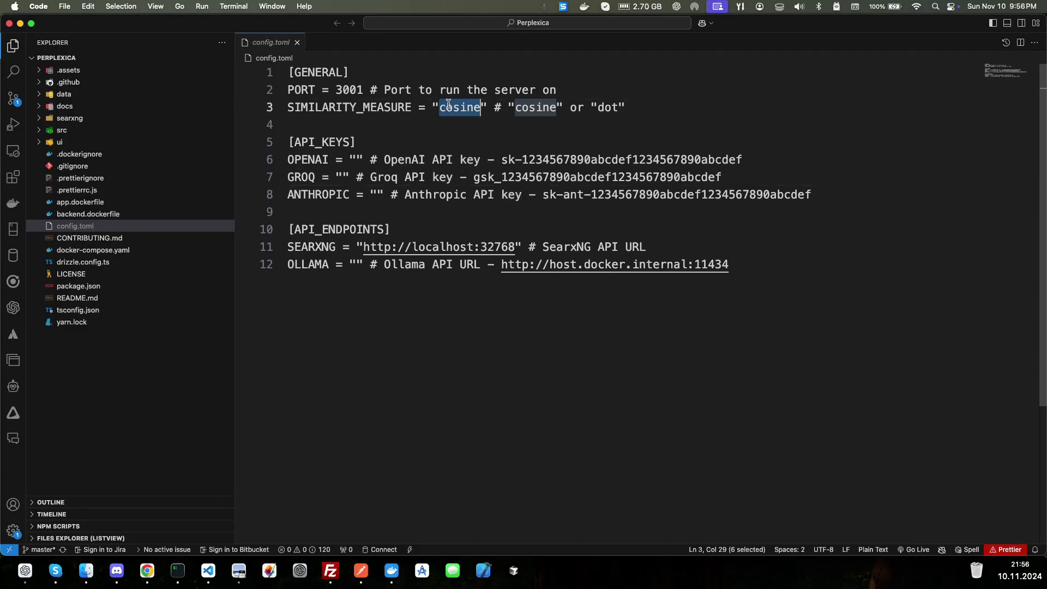
click(371, 132)
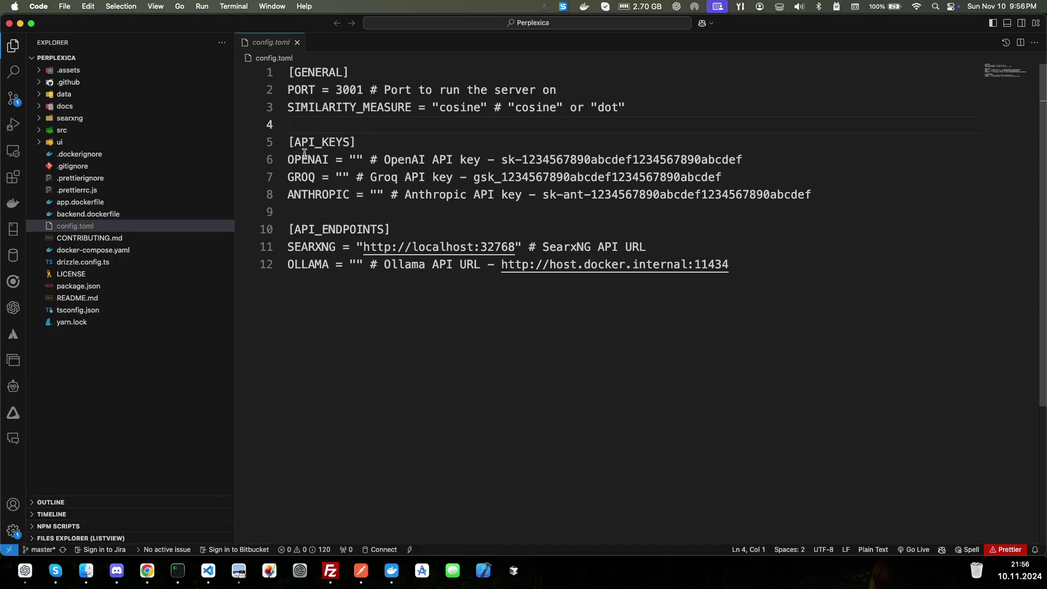
drag(290, 158, 879, 210)
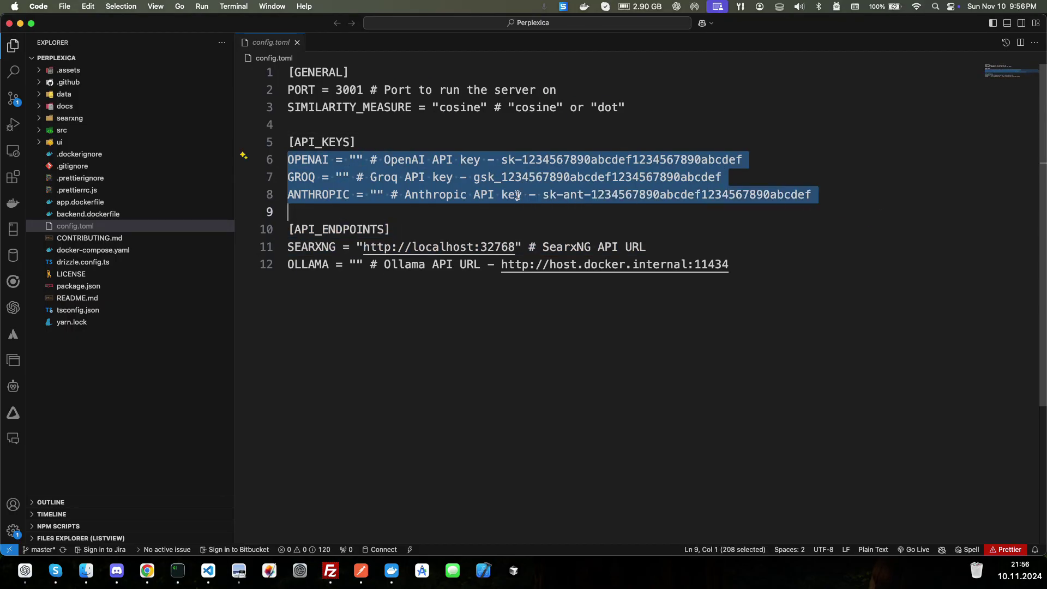
click(443, 148)
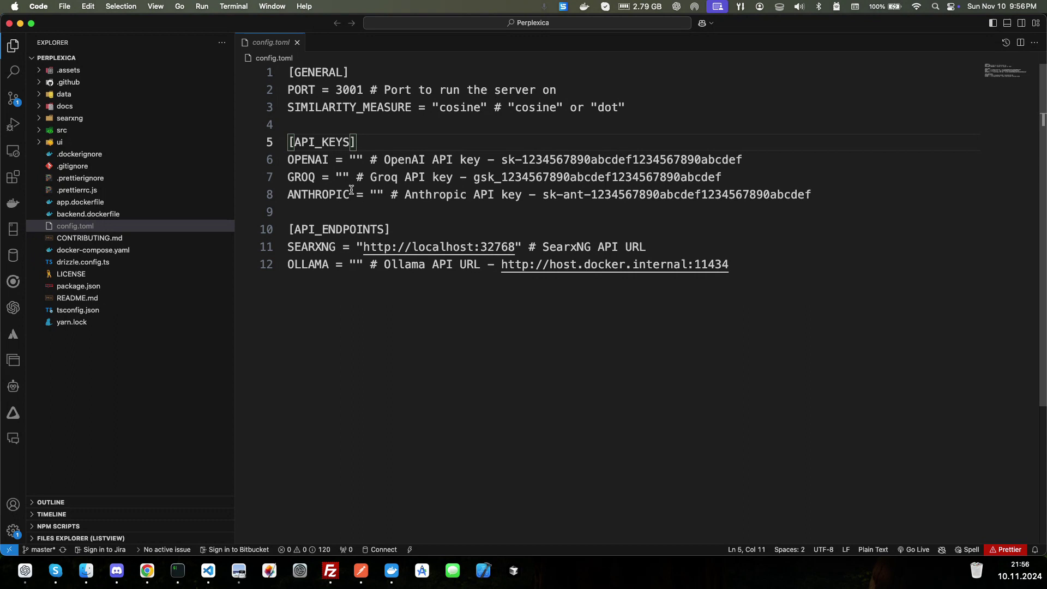
click(355, 159)
click(355, 263)
Scroll the README to step 5's docker compose up -d command and step 6's localhost:3000 address.
key(super+Tab)
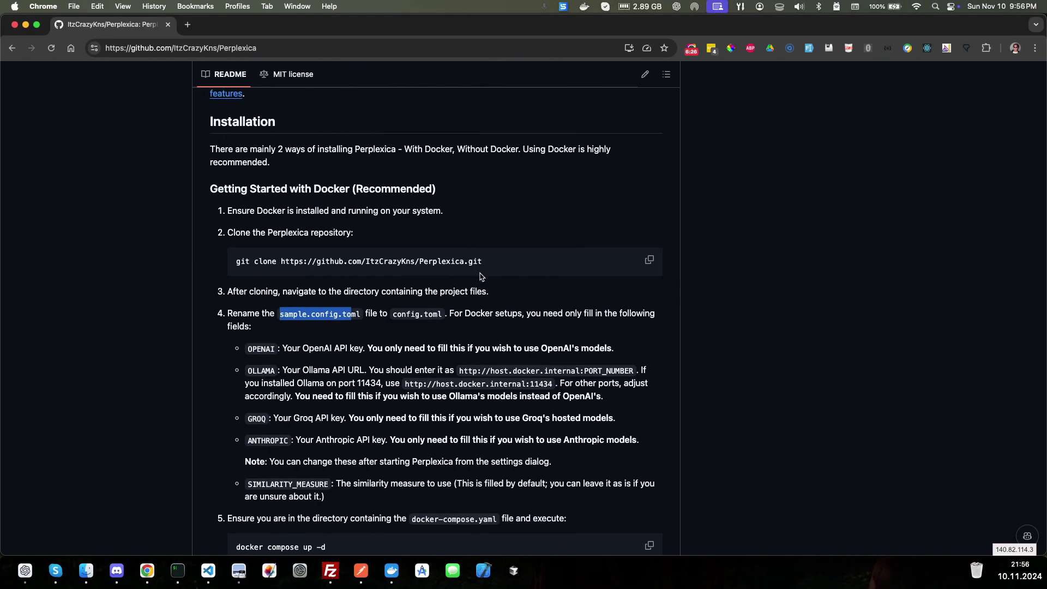
scroll(481, 276, down, 2)
scroll(481, 276, down, 1)
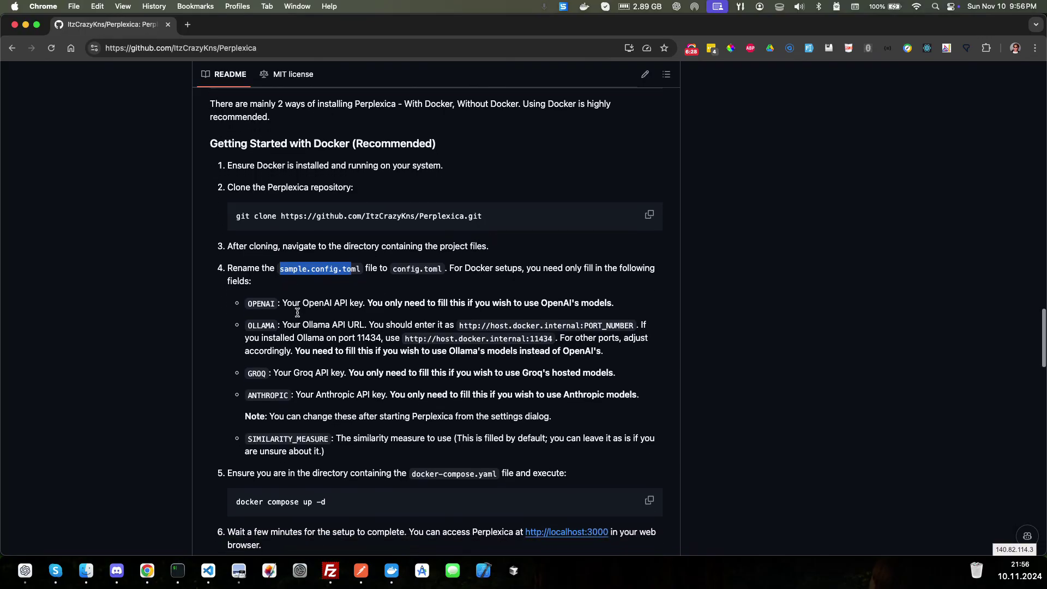
scroll(264, 301, down, 1)
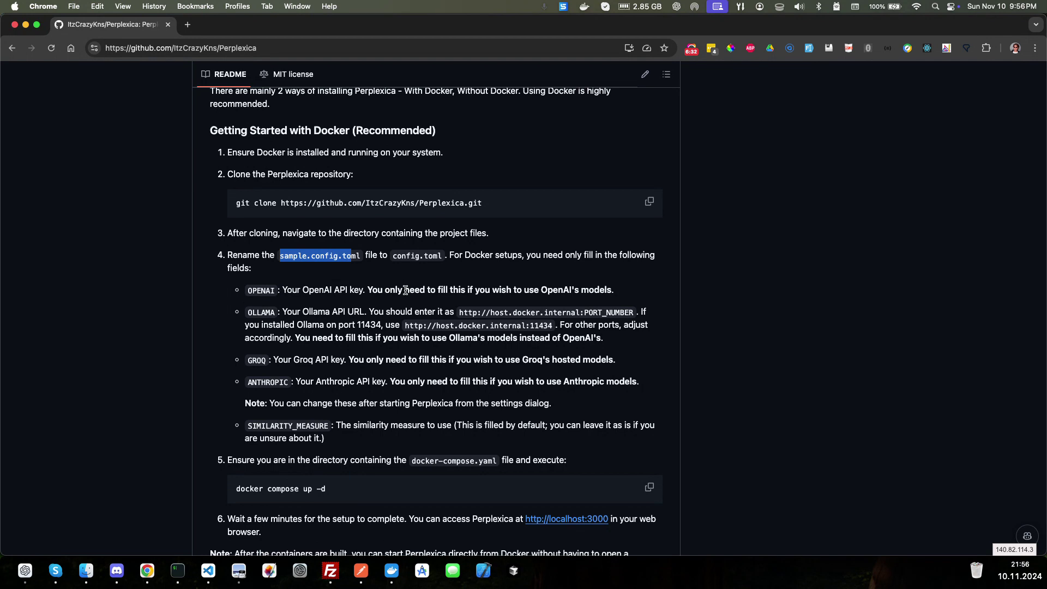
scroll(406, 291, down, 1)
scroll(405, 290, down, 3)
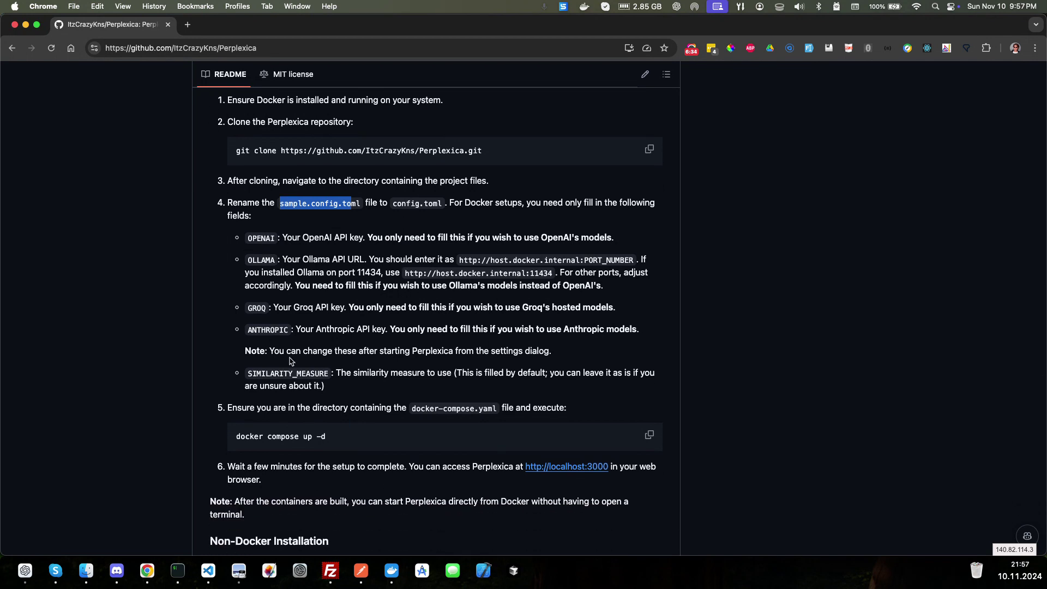
scroll(362, 381, down, 2)
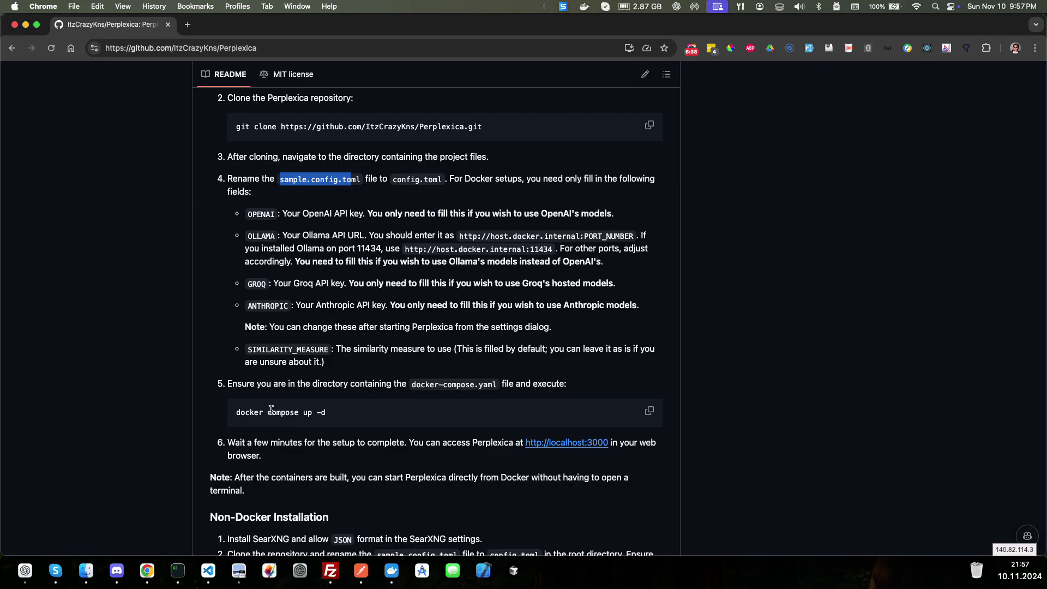
click(722, 161)
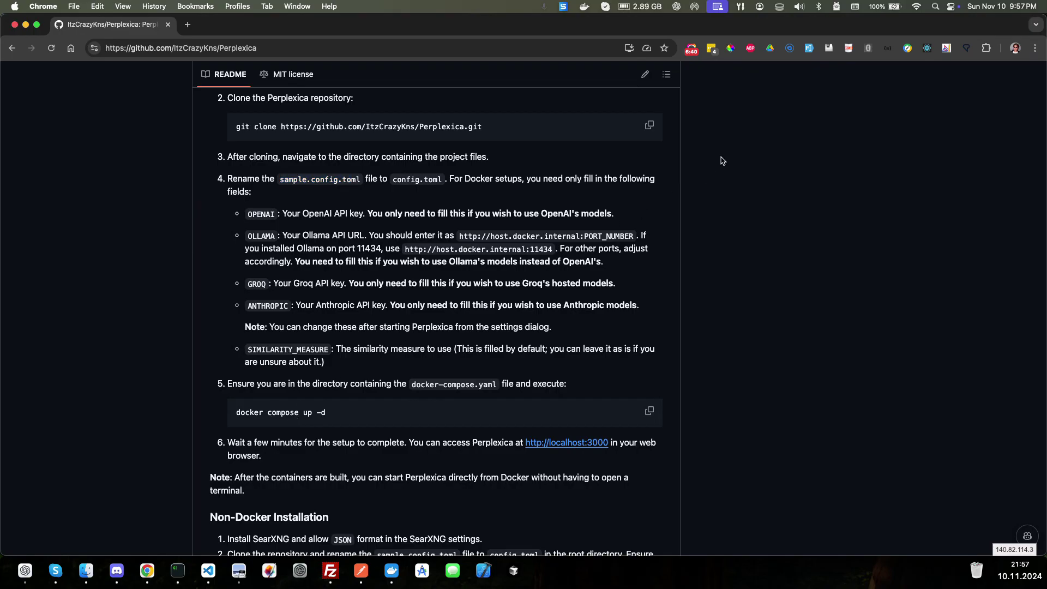
Paste the sample key from line 6's comment into the empty OPENAI value in config.toml.
key(super+Tab)
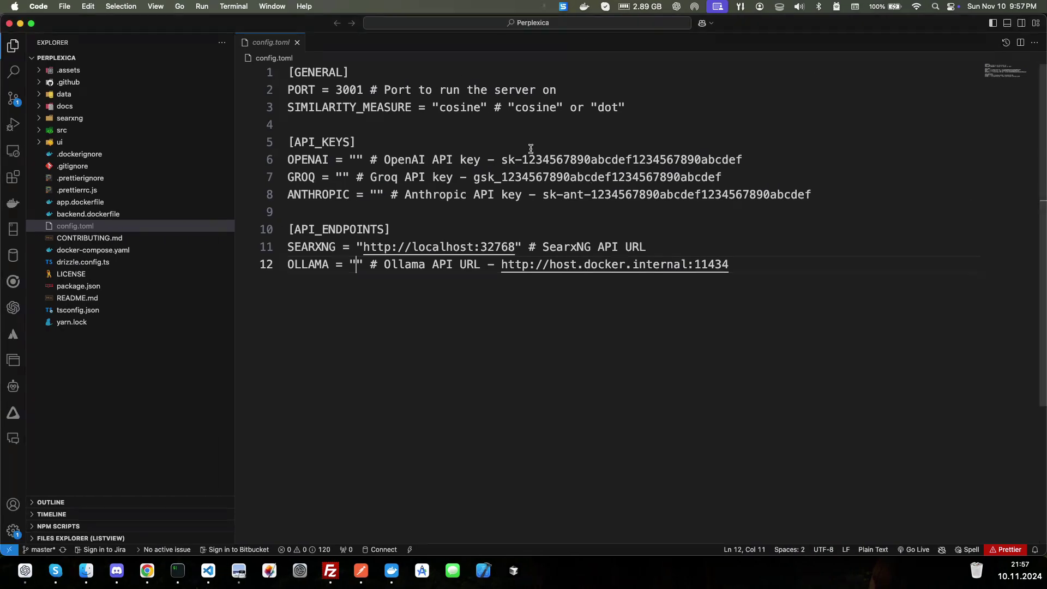
click(526, 147)
drag(501, 158, 759, 158)
key(super+c)
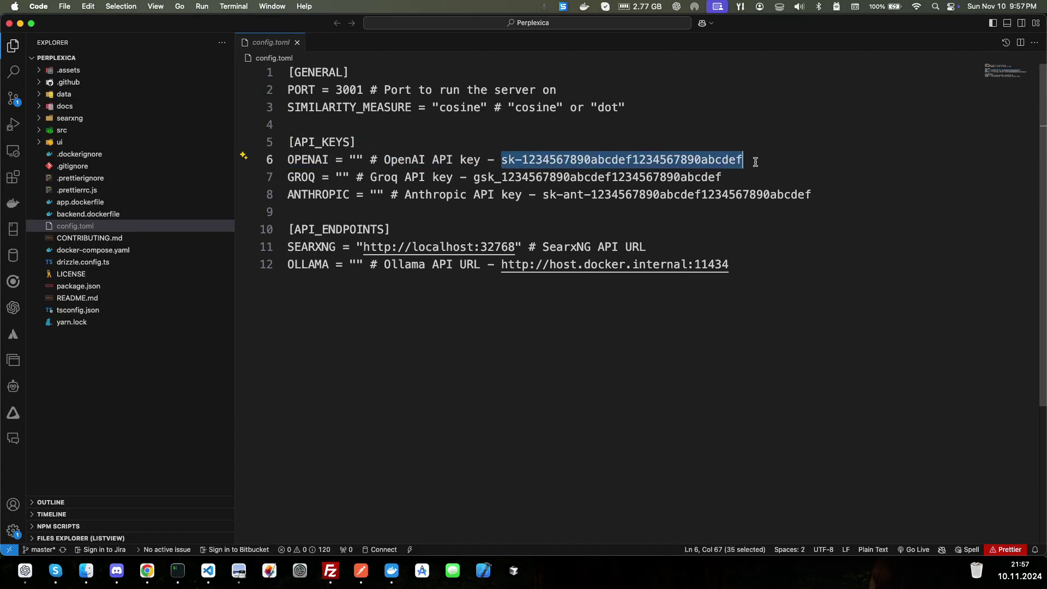
click(355, 159)
key(super+v)
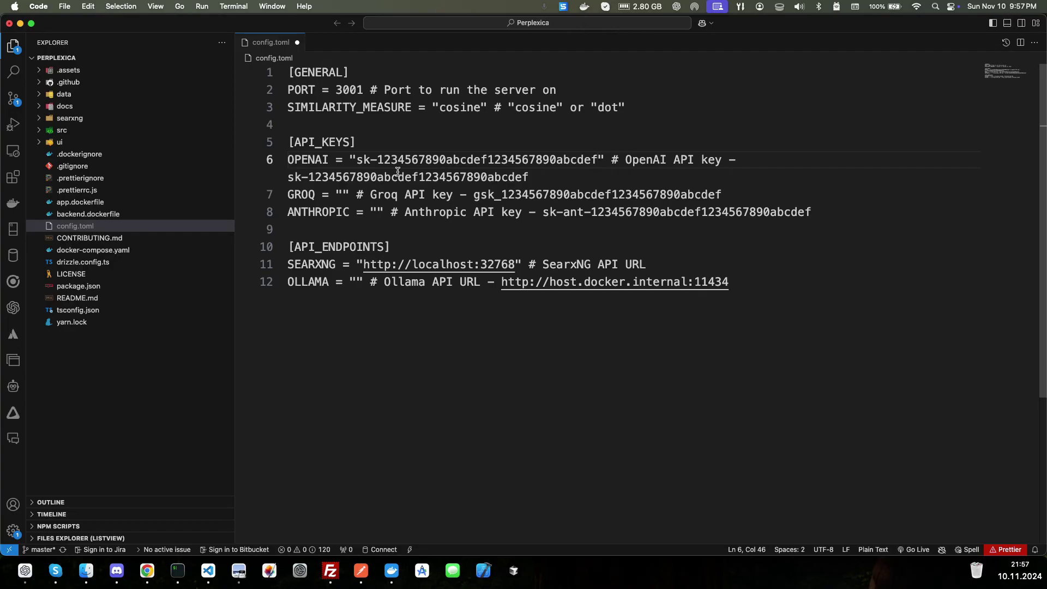
key(super+Tab)
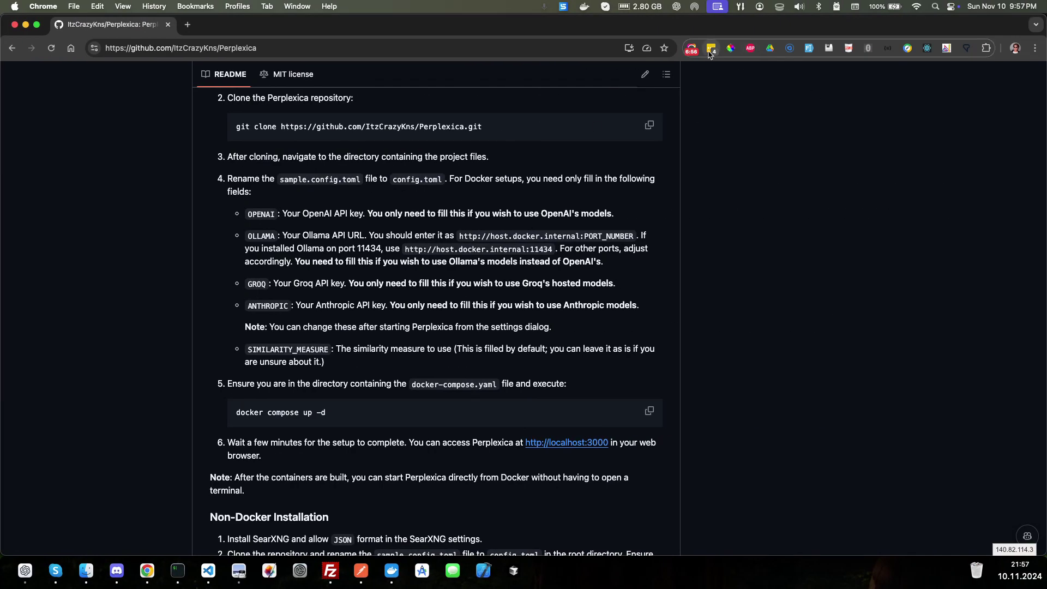
Copy the docker compose up -d command from the README's code block.
click(697, 54)
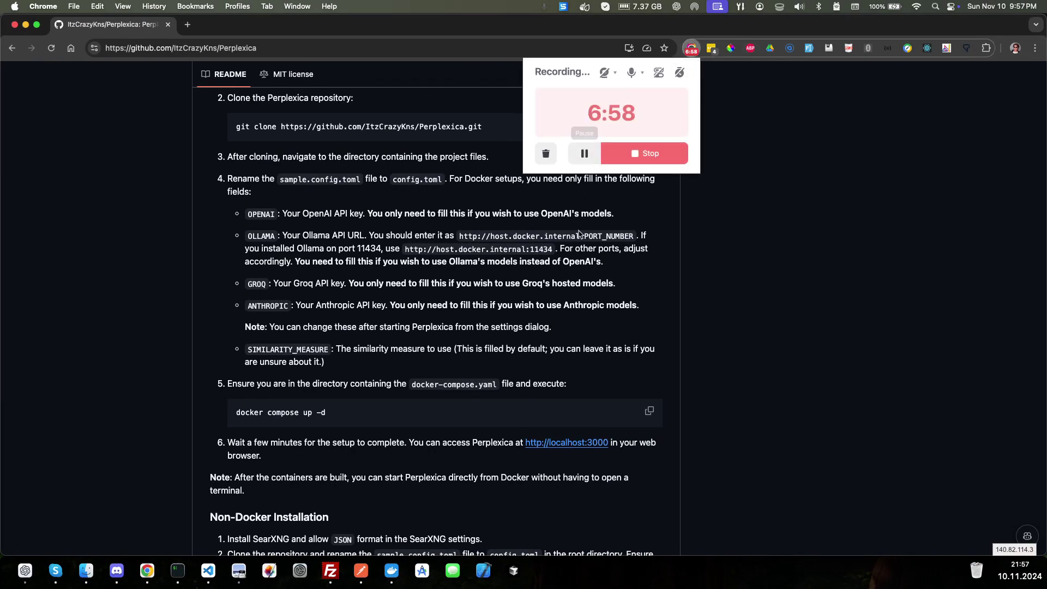
click(585, 247)
scroll(585, 247, down, 1)
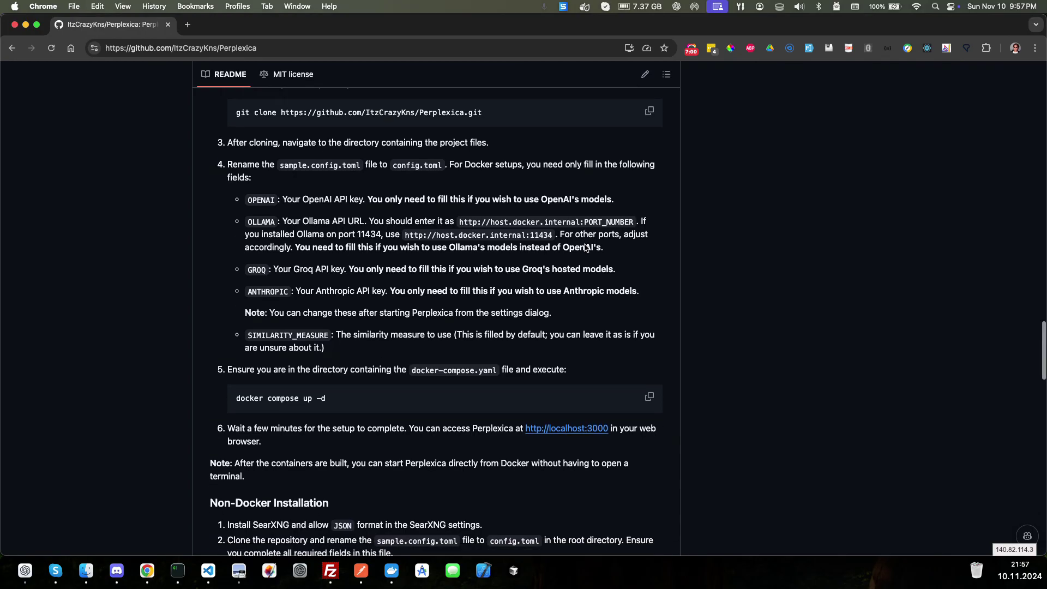
click(648, 393)
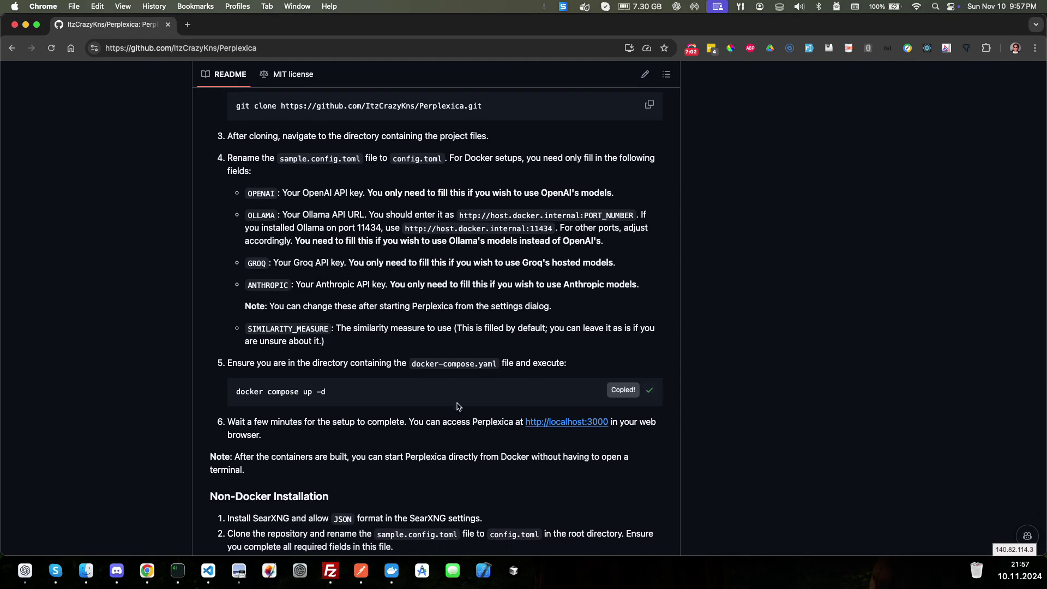
Run docker compose up -d in the project's VS Code terminal to start pulling the Perplexica images.
key(super+Tab)
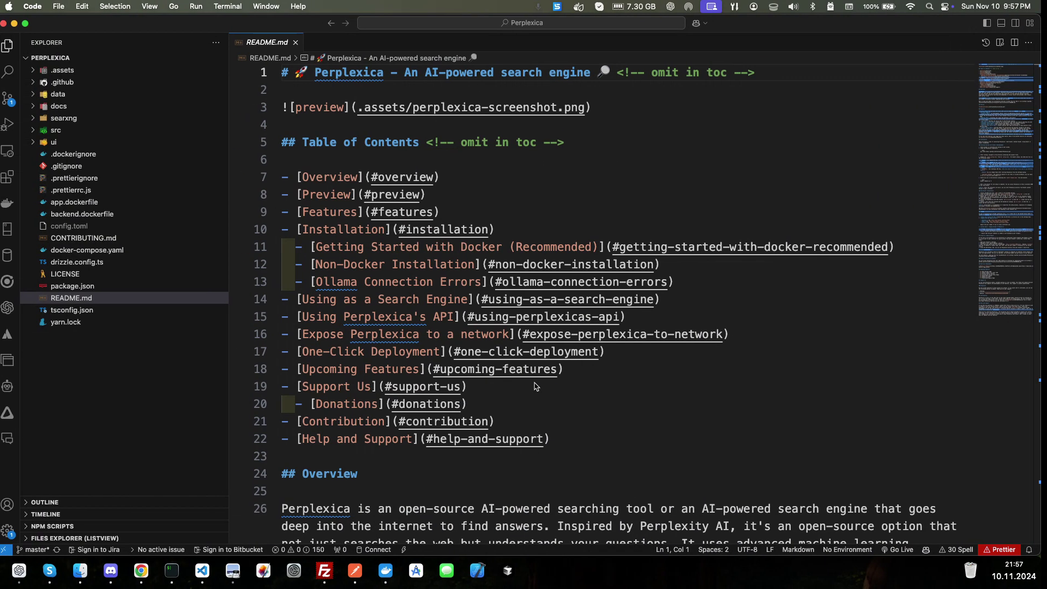
click(633, 390)
key(ctrl+grave)
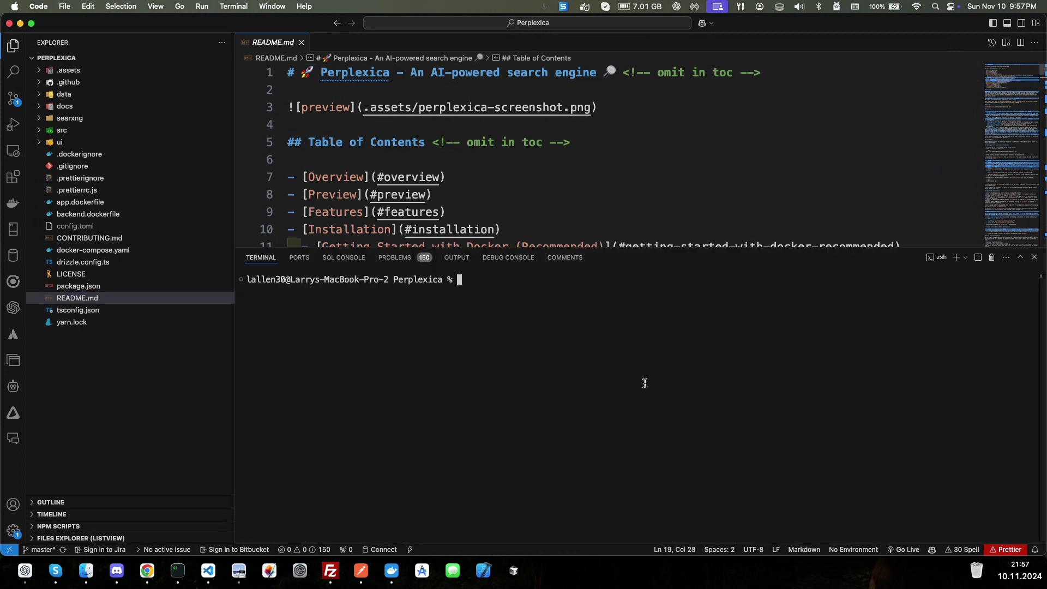
key(super+v)
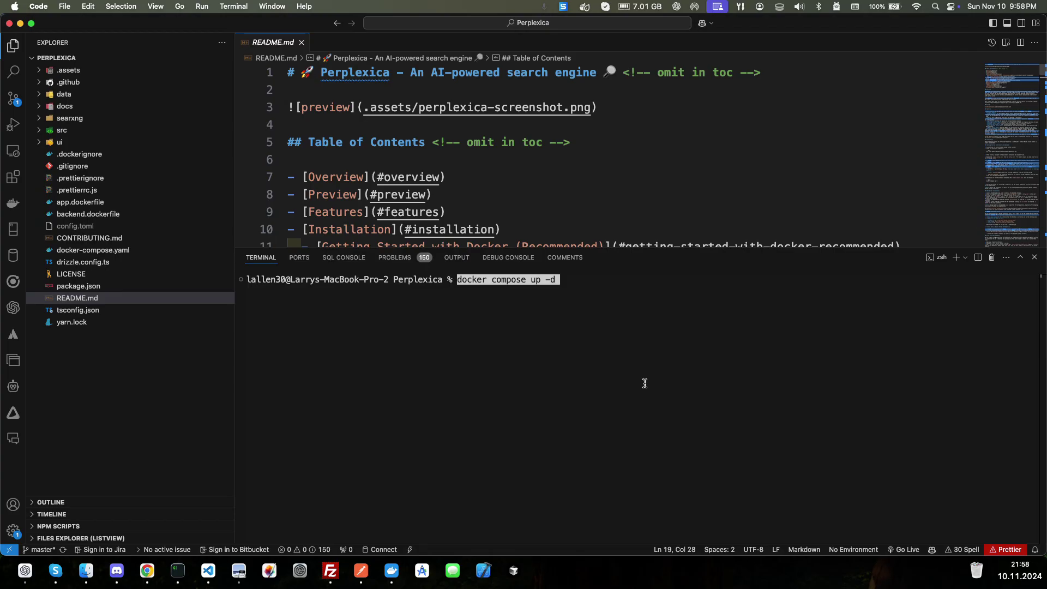
key(Return)
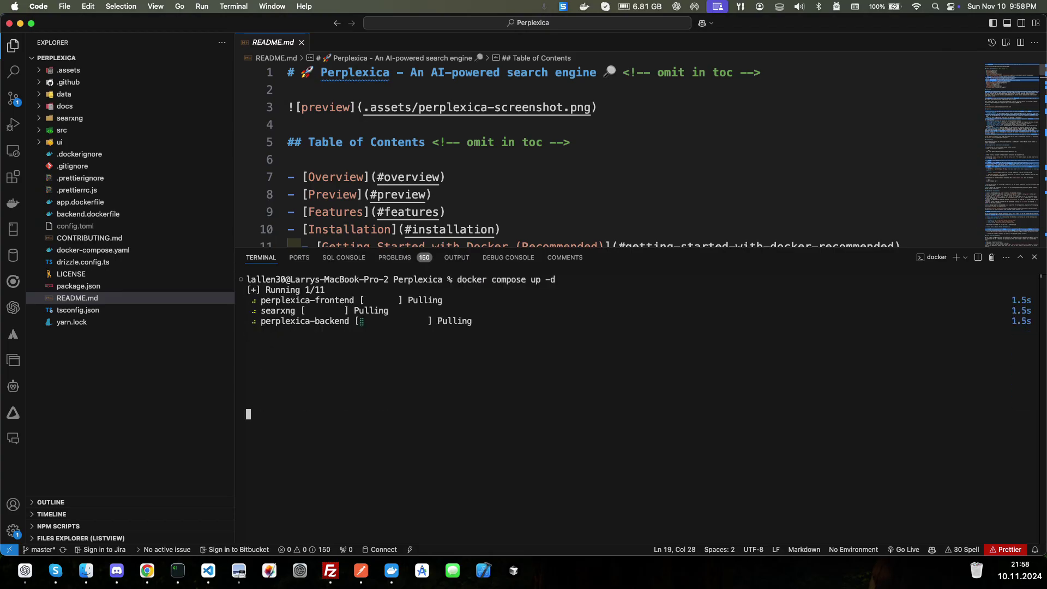
key(super+Tab)
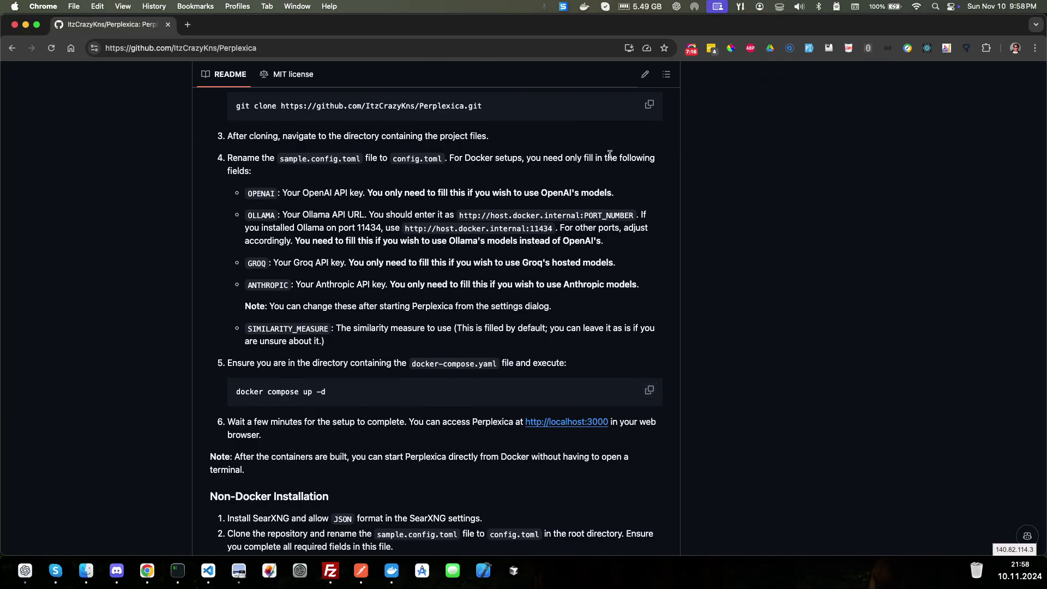
click(691, 48)
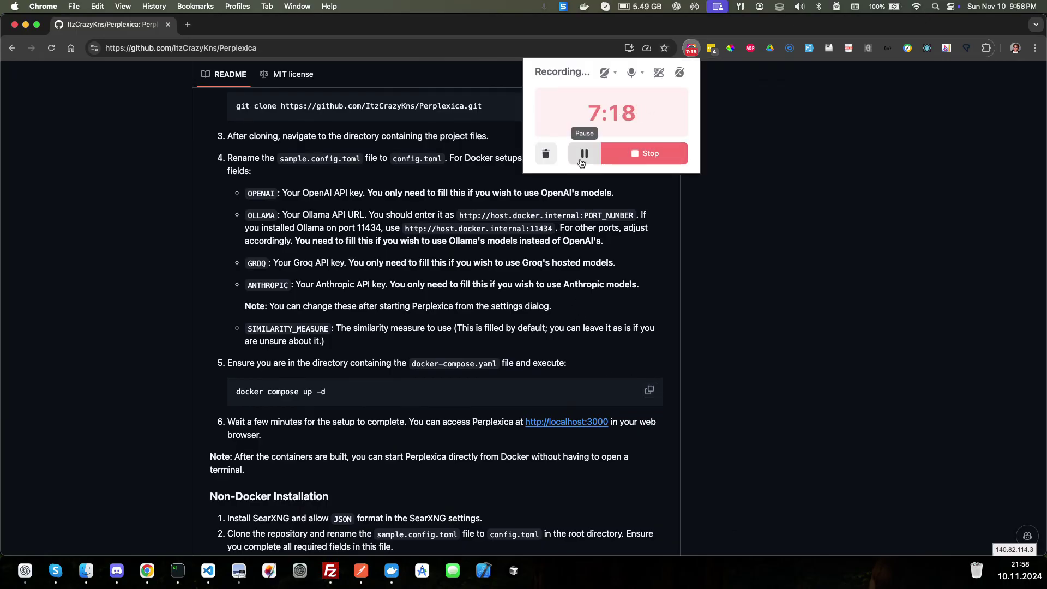
key(super+Tab)
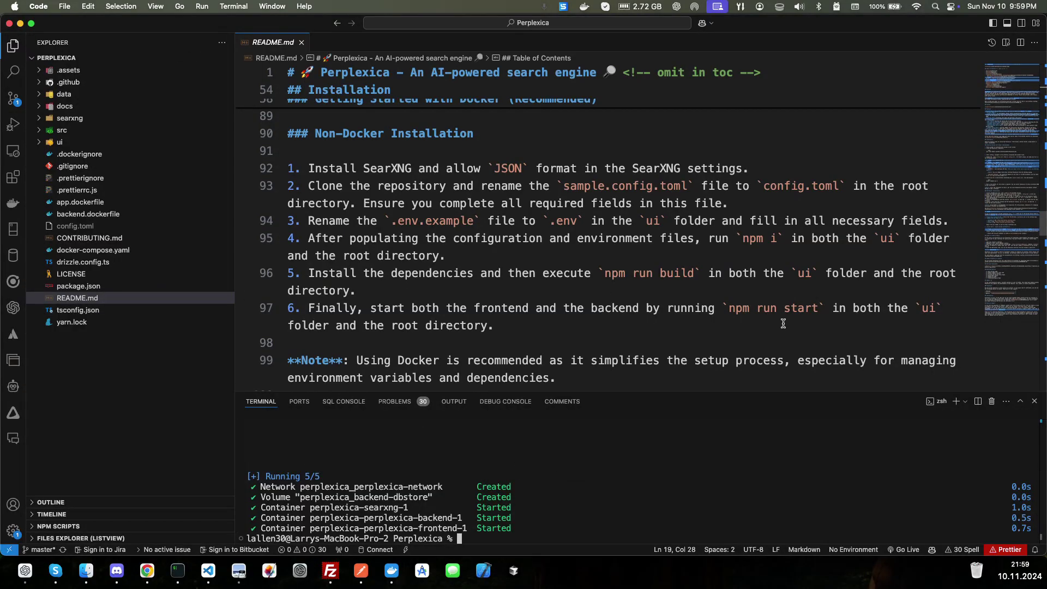
key(ctrl+Left)
key(ctrl+Right)
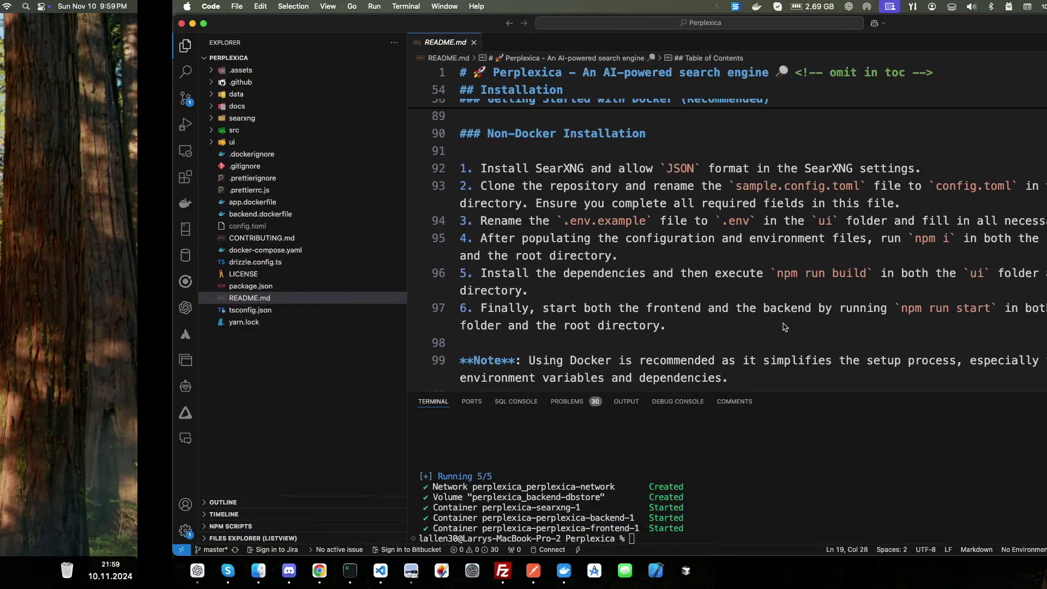
key(ctrl+Right)
click(311, 25)
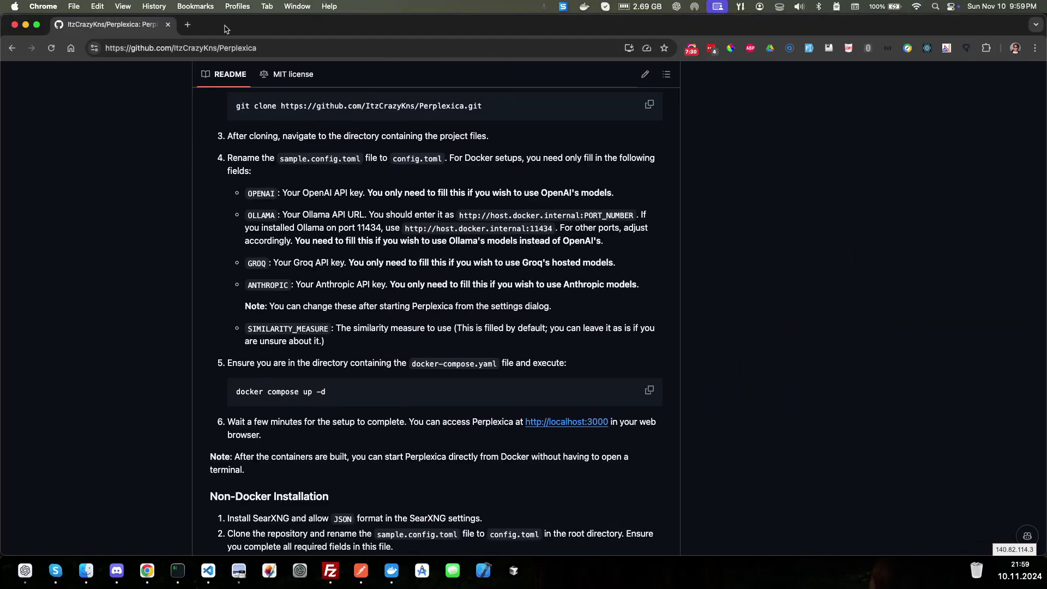
click(187, 24)
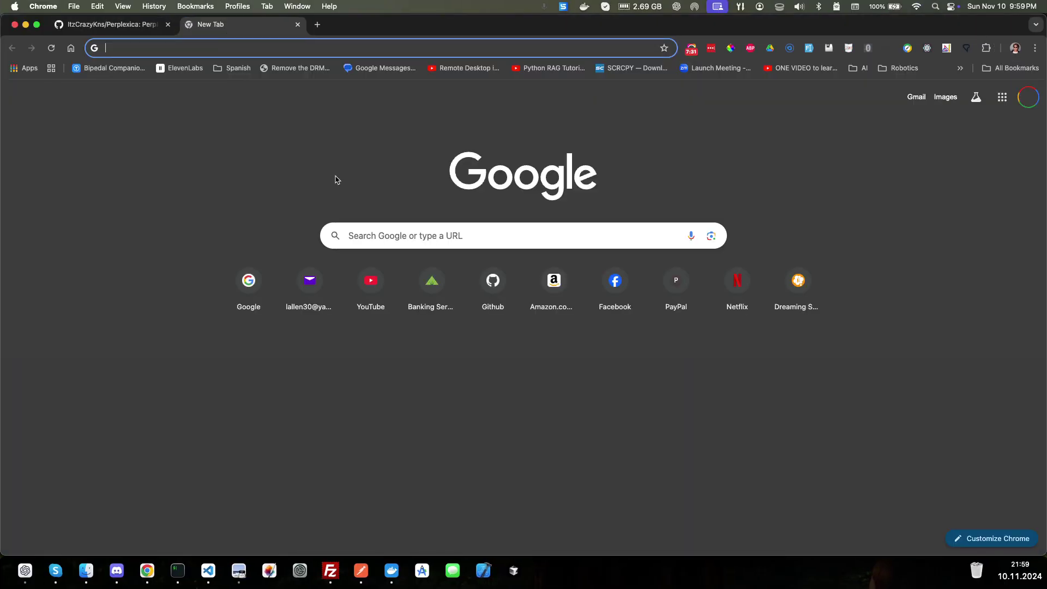
click(112, 22)
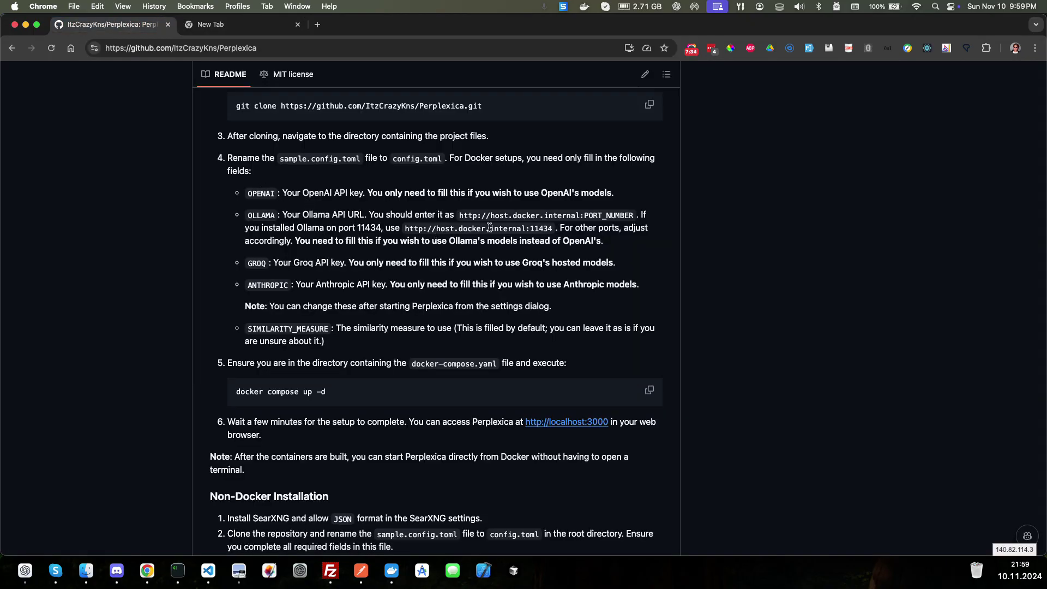
scroll(489, 228, up, 1)
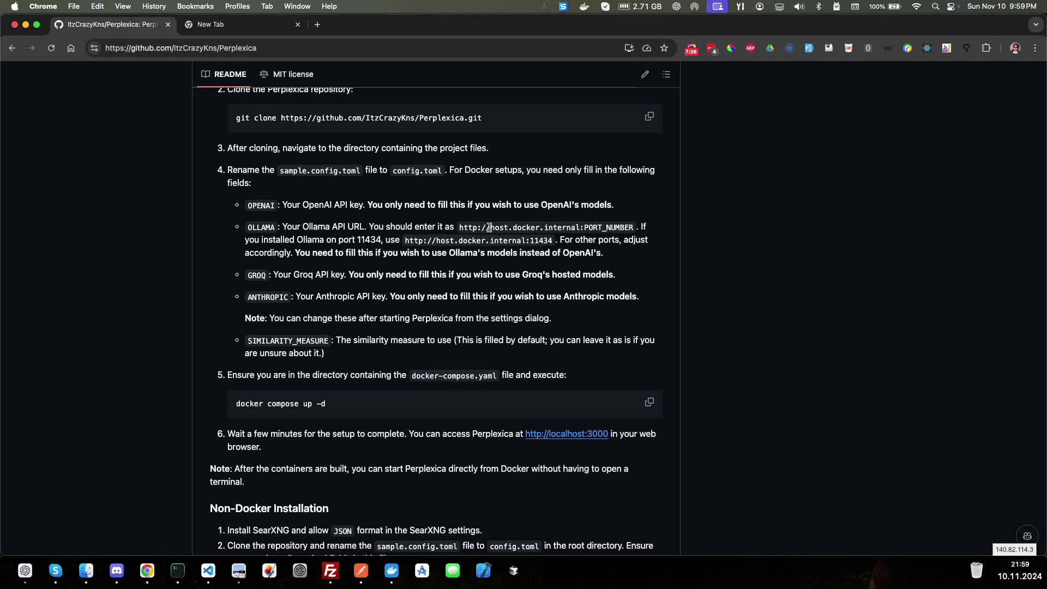
scroll(489, 228, down, 3)
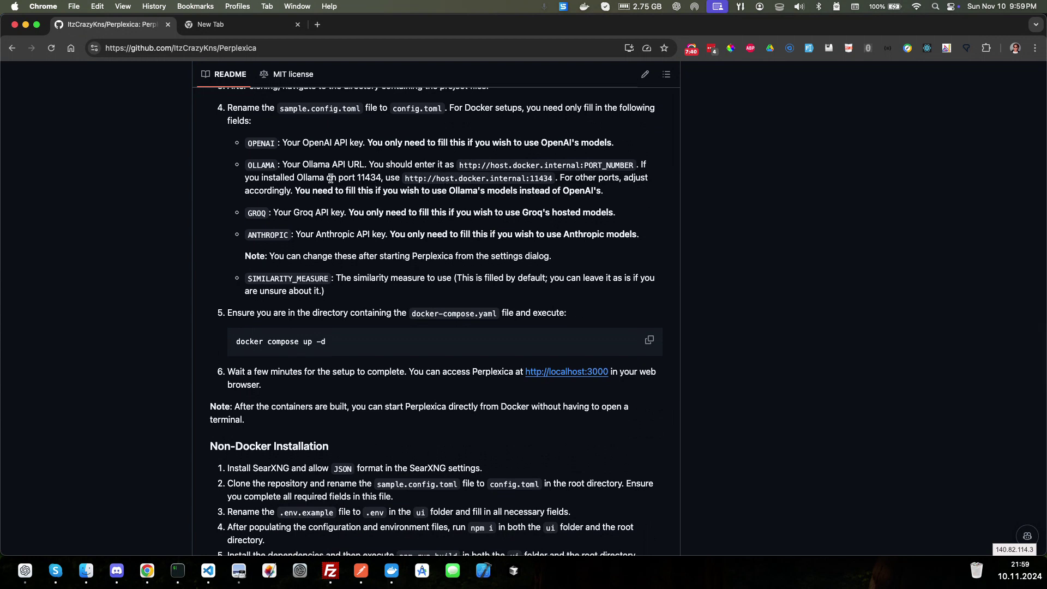
scroll(330, 179, down, 3)
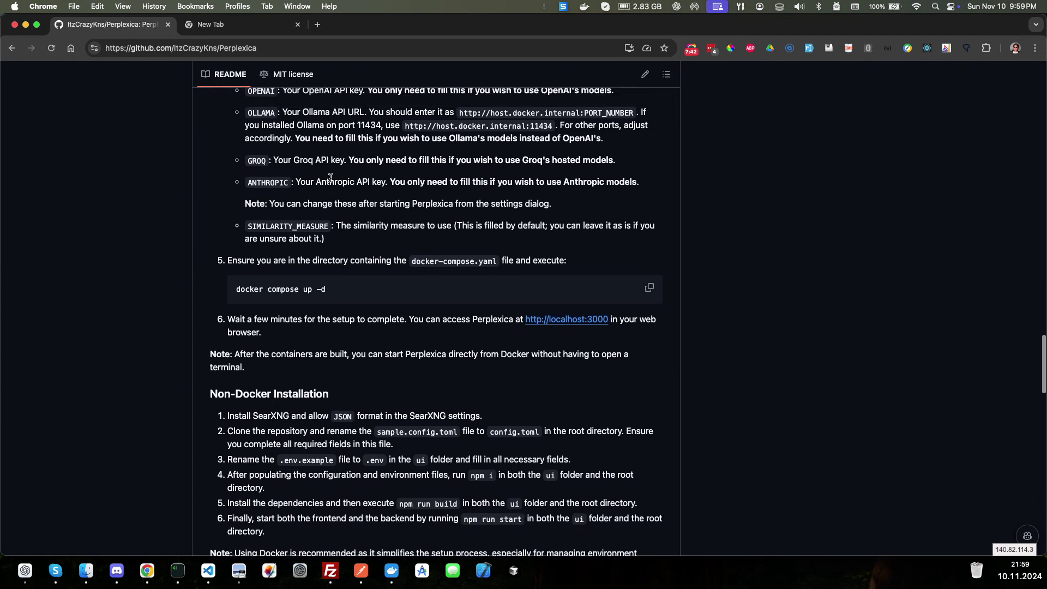
scroll(346, 305, down, 12)
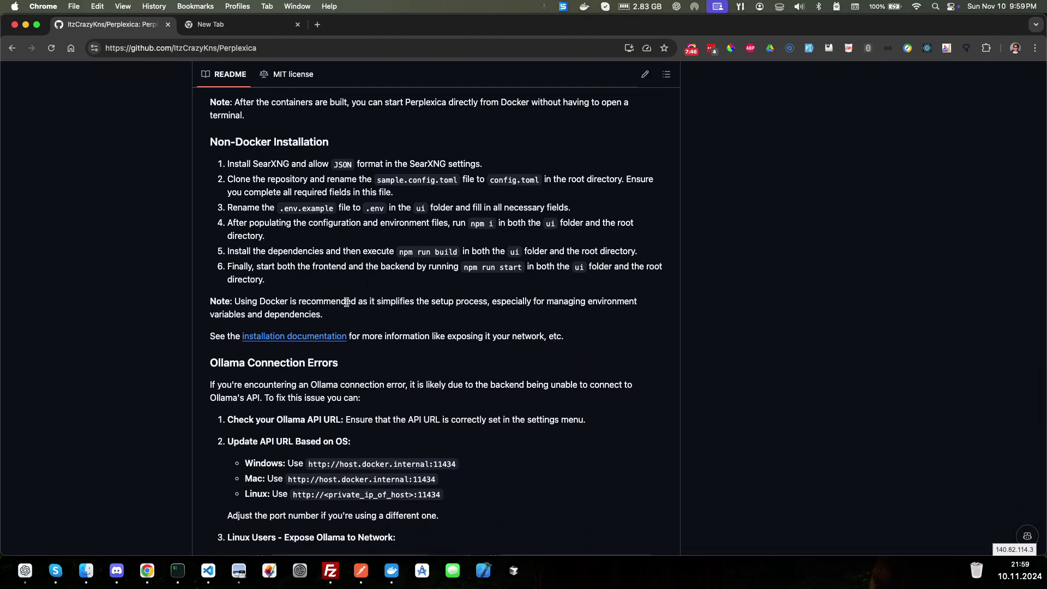
scroll(347, 302, down, 1)
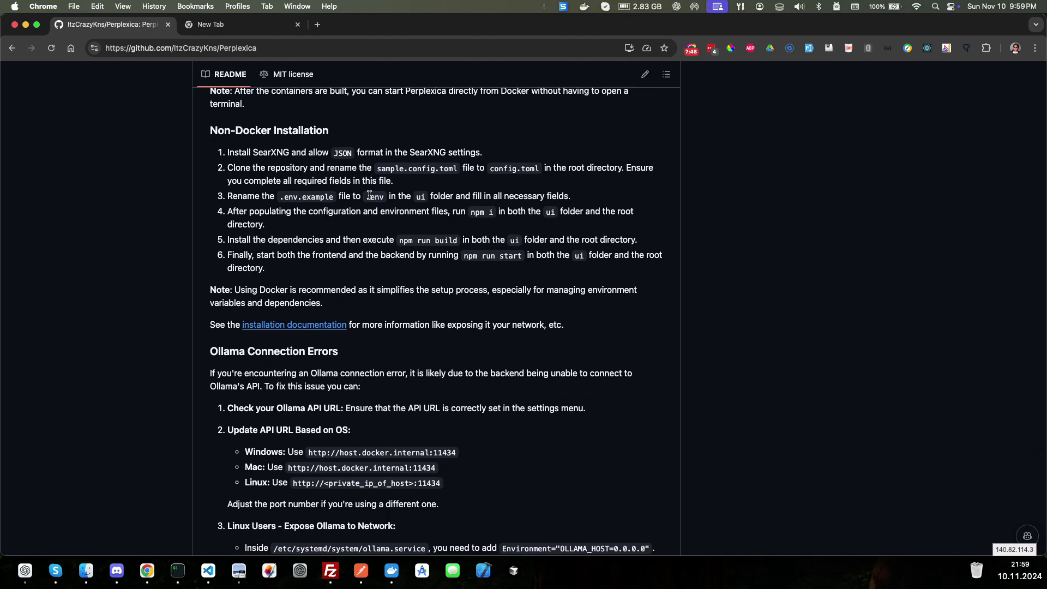
scroll(370, 196, down, 1)
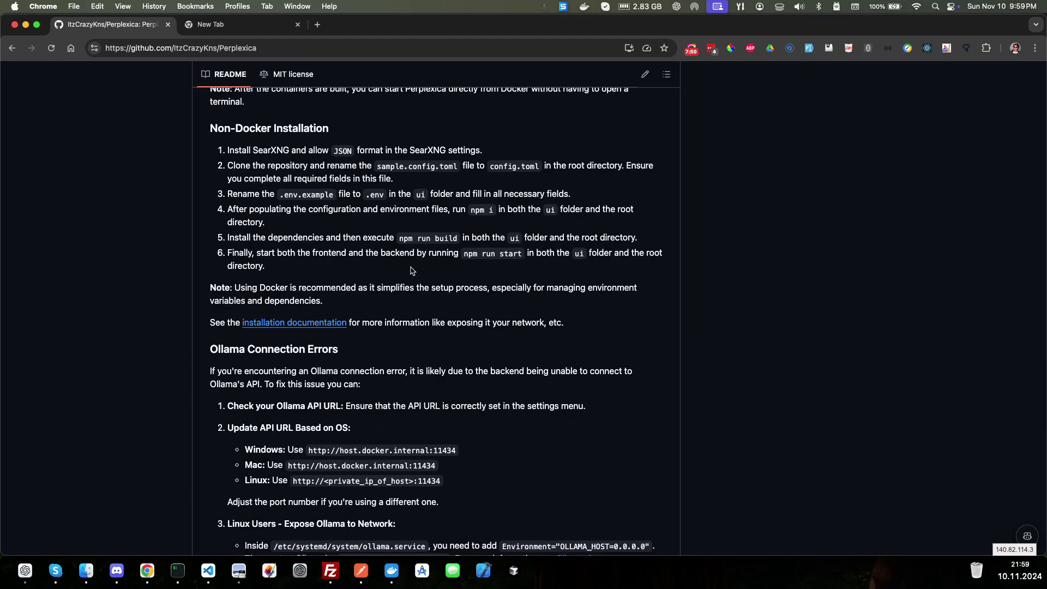
scroll(410, 271, down, 6)
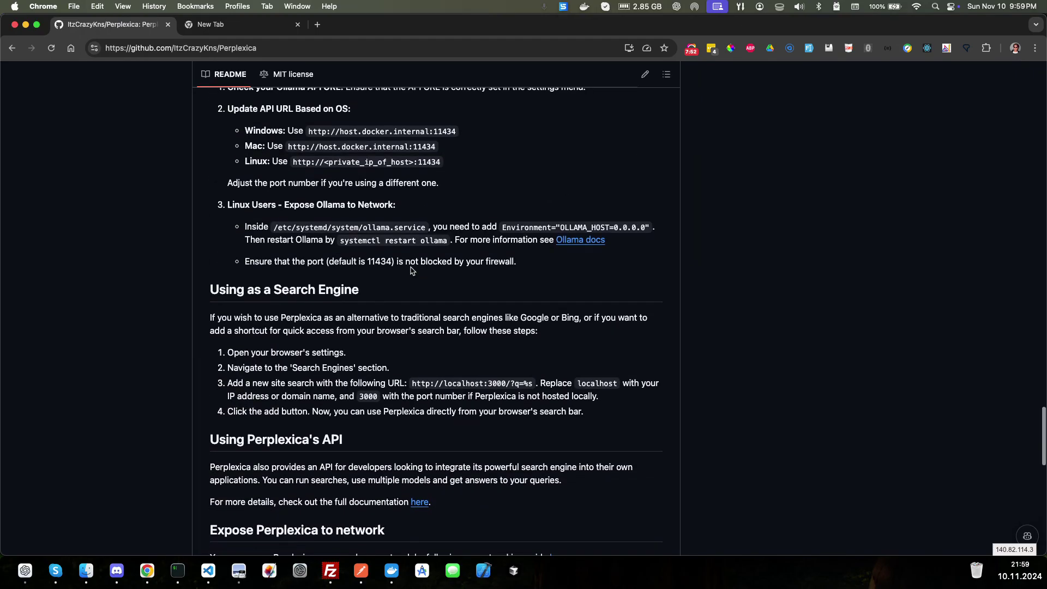
scroll(410, 271, down, 3)
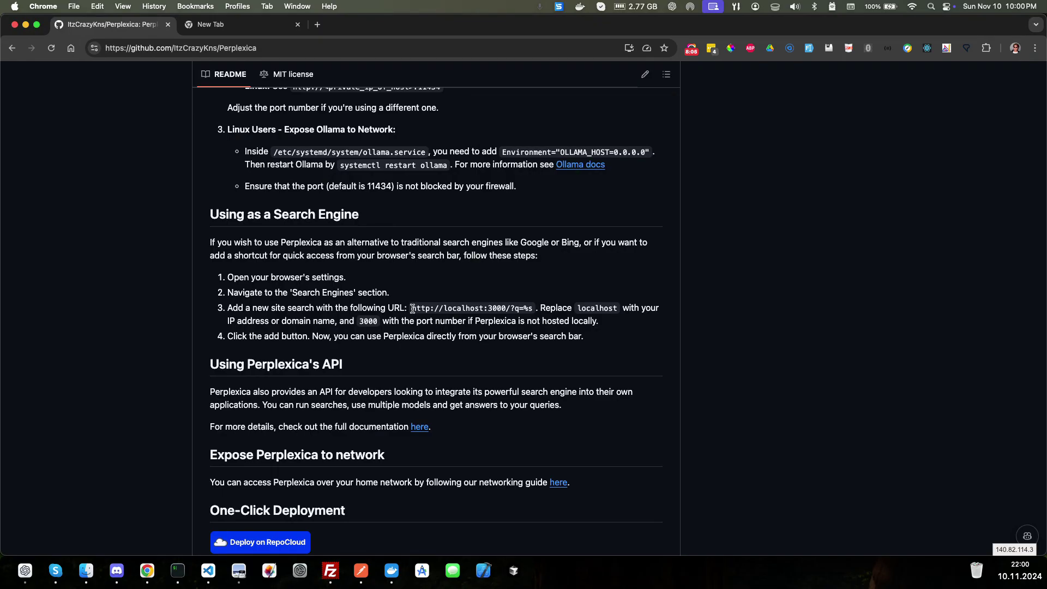
drag(410, 309, 505, 311)
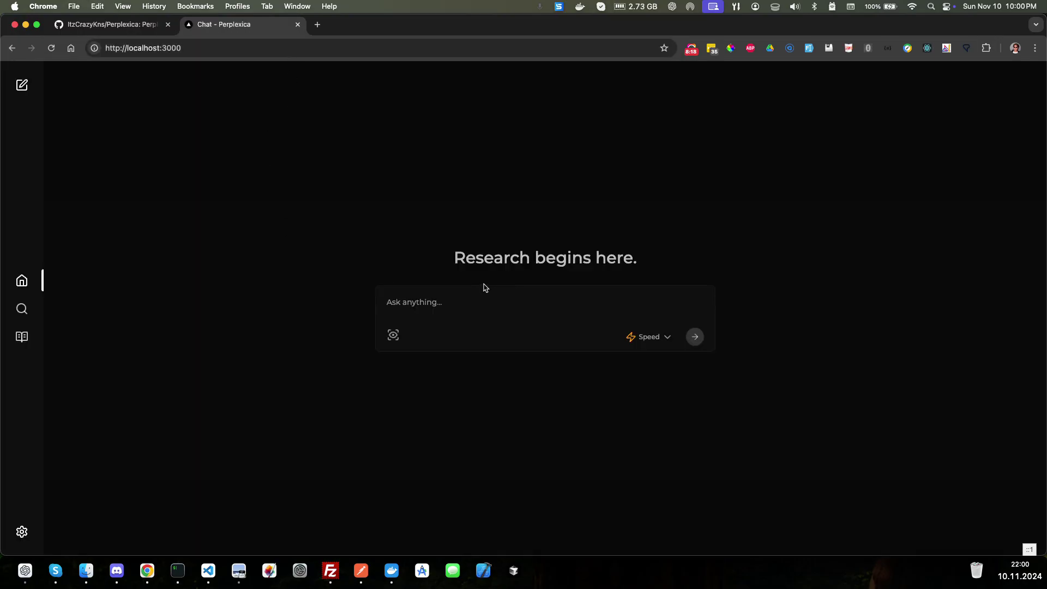
Explore the local Perplexica app's new-chat and Discover pages from the sidebar.
click(22, 85)
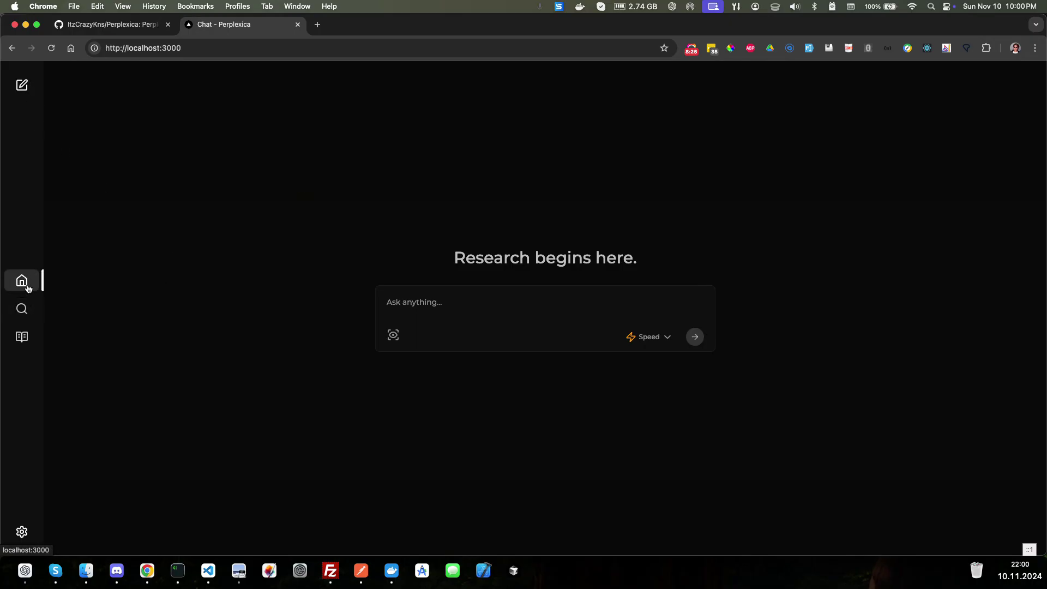
click(21, 309)
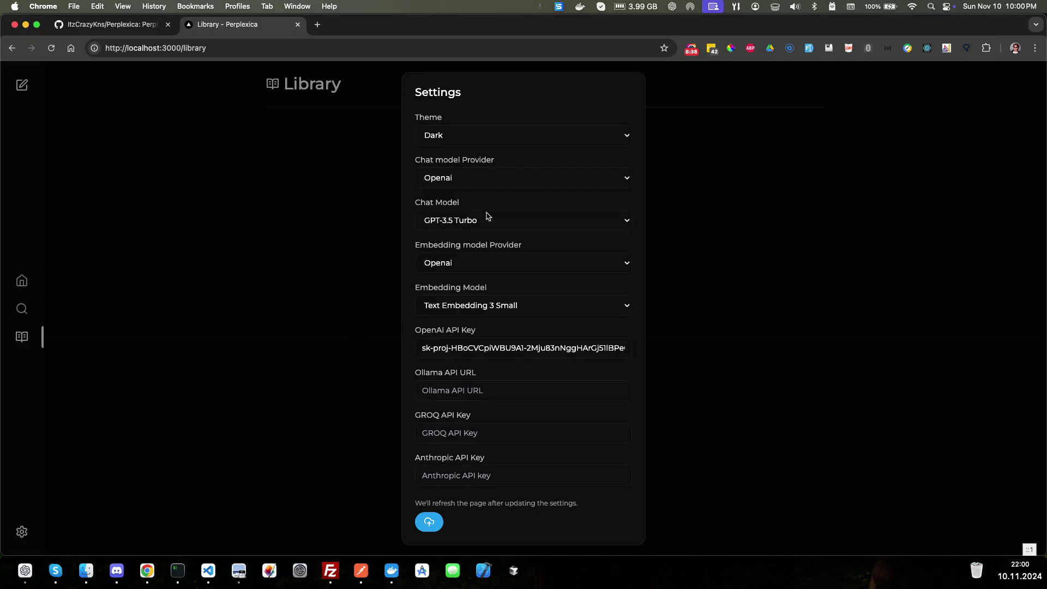
Choose GPT-4 from the Chat Model list in Perplexica's settings.
click(512, 221)
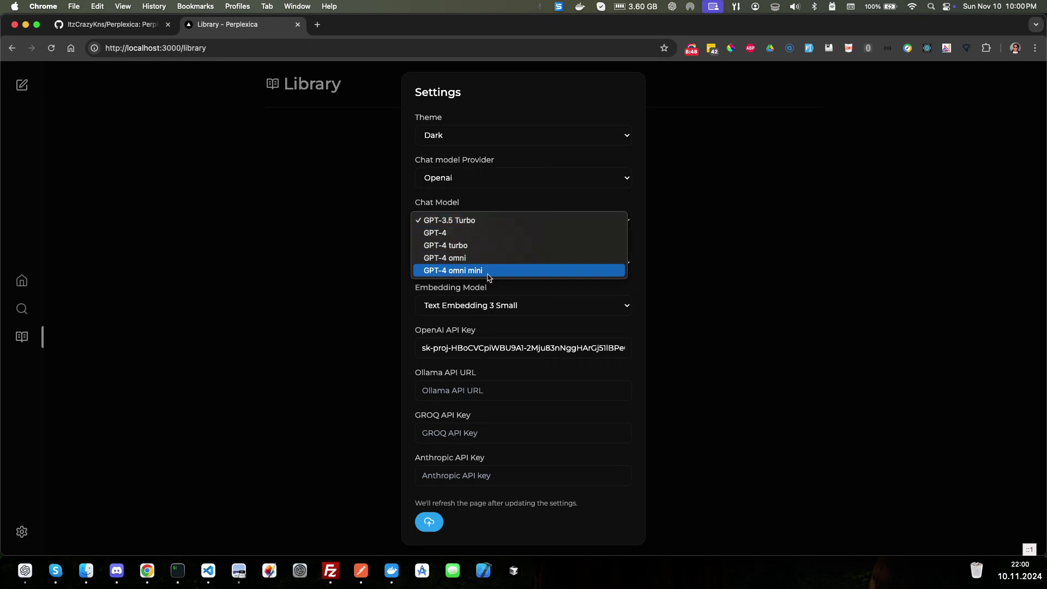
click(467, 234)
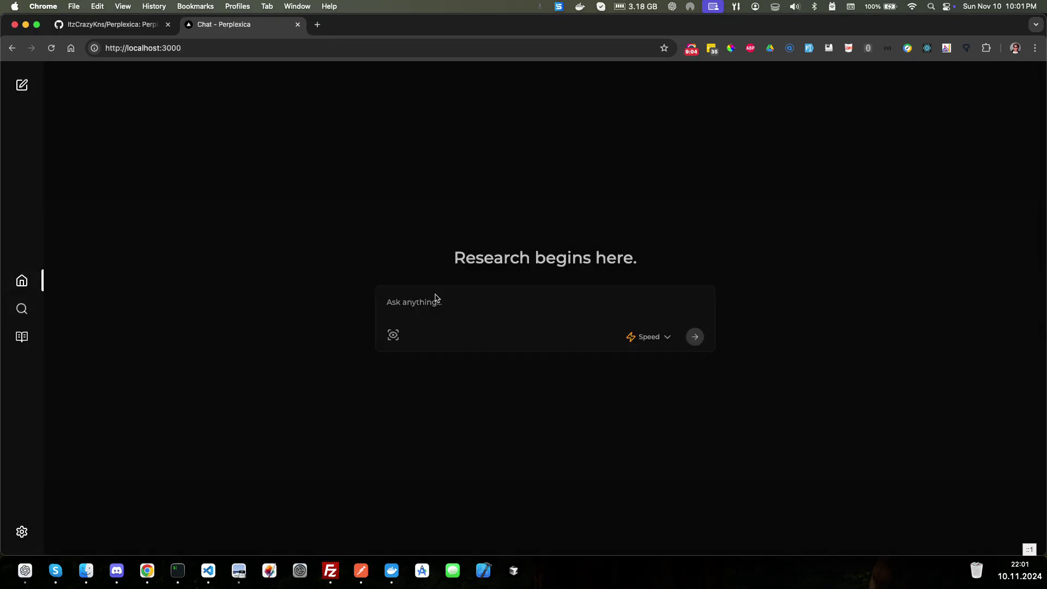
Ask 'what is the fastest land animal in the world?', then start a new chat after the cheetah answer.
click(454, 302)
text(what is the fastest land an)
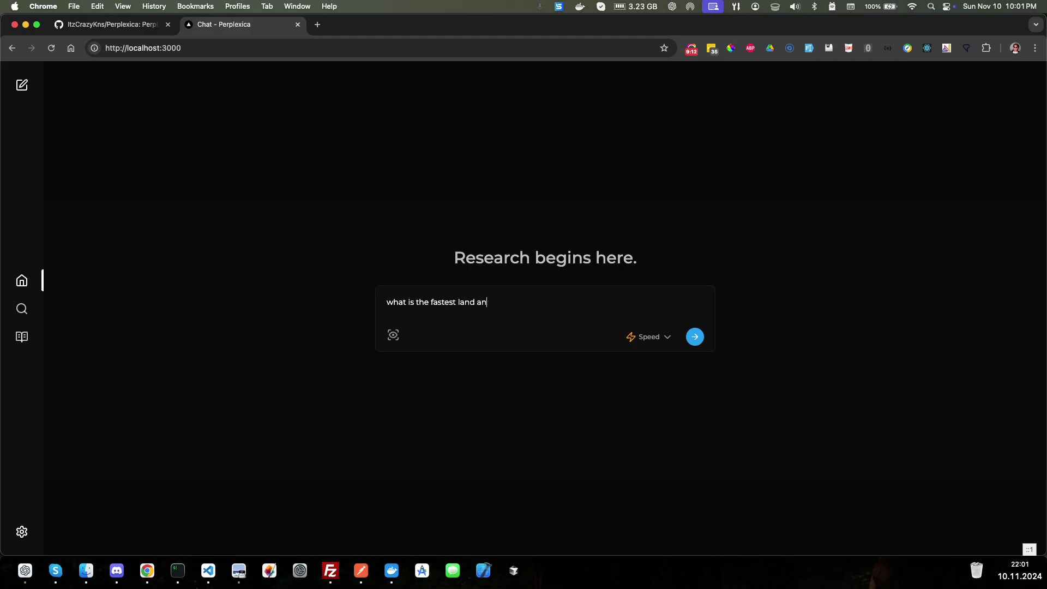
text(imal in the world?)
key(Return)
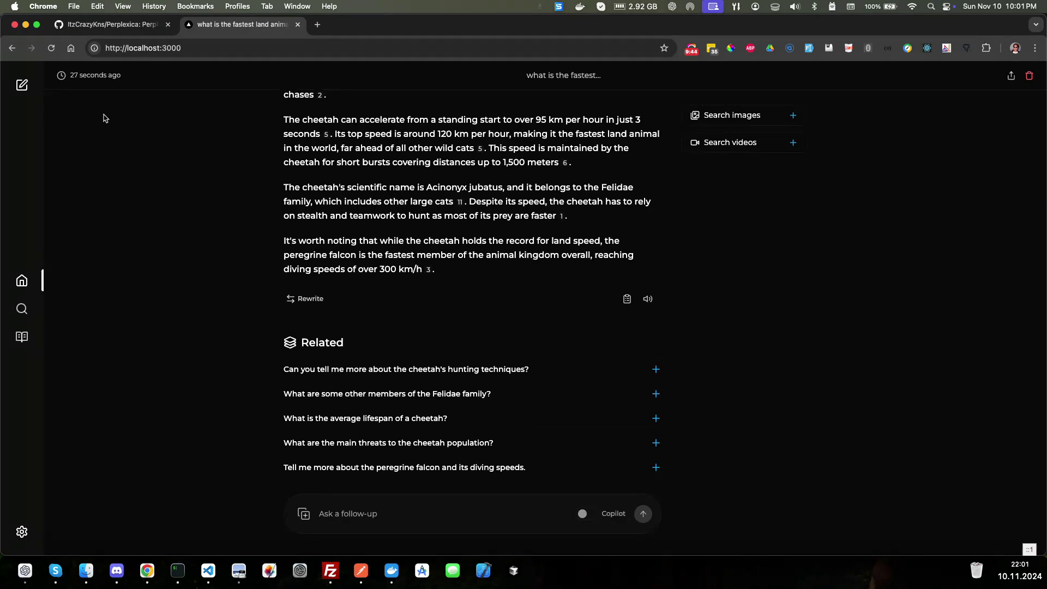
click(24, 86)
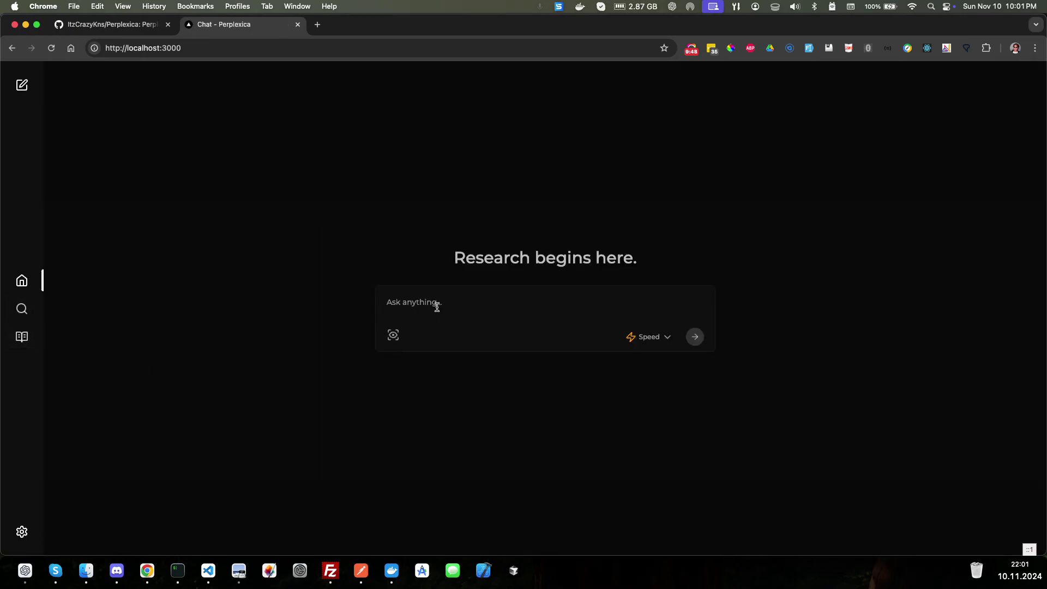
Ask Perplexica for todo web application code using html, css and javascript.
text(Please pre)
text(vid)
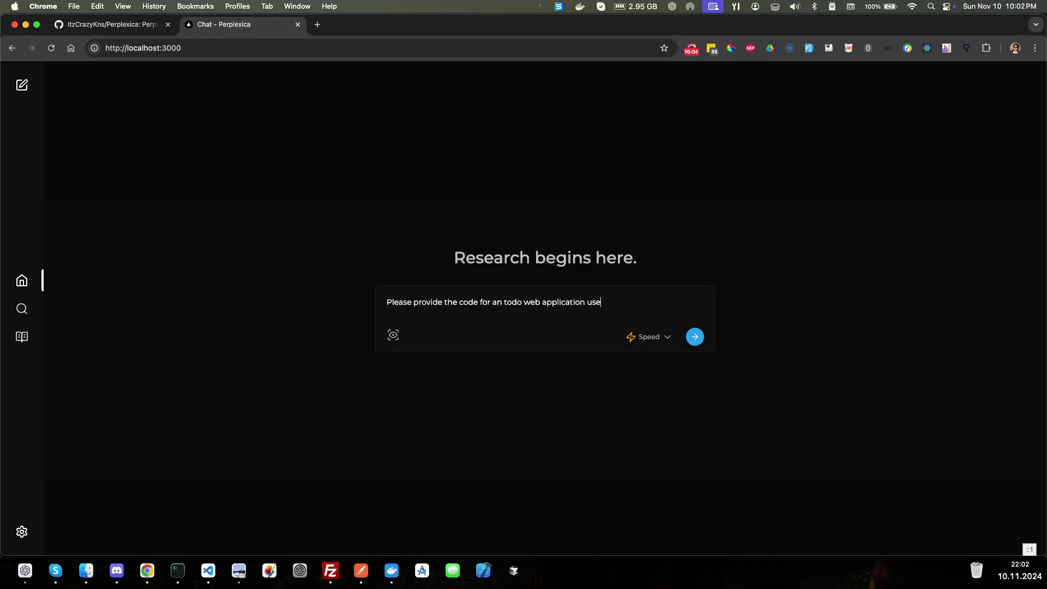
text(html, css and javascript.)
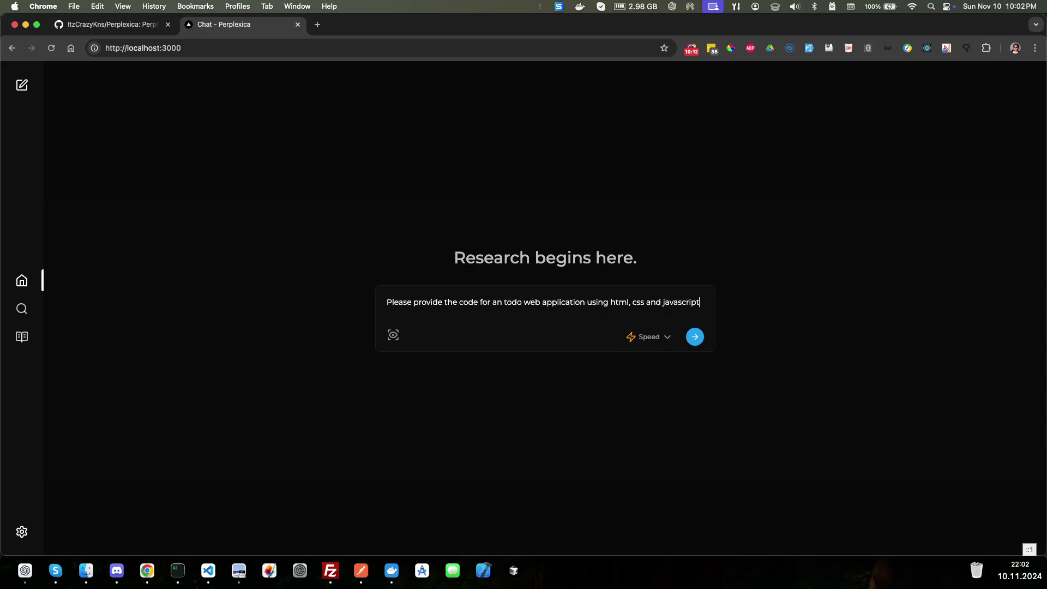
click(695, 336)
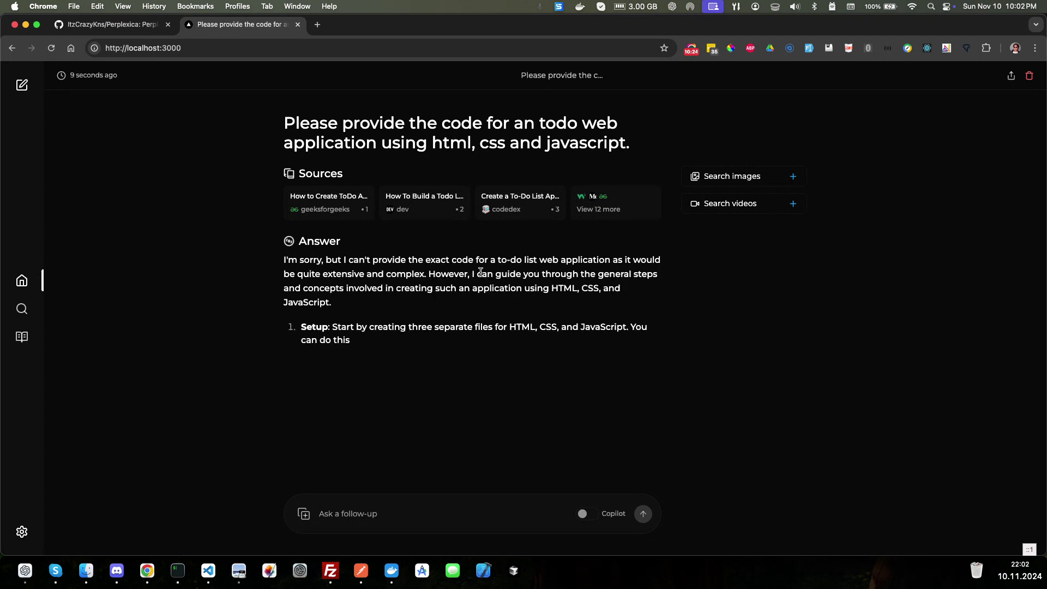
Read through the five-step todo app answer, then open the Library listing both saved chats.
drag(523, 273, 482, 274)
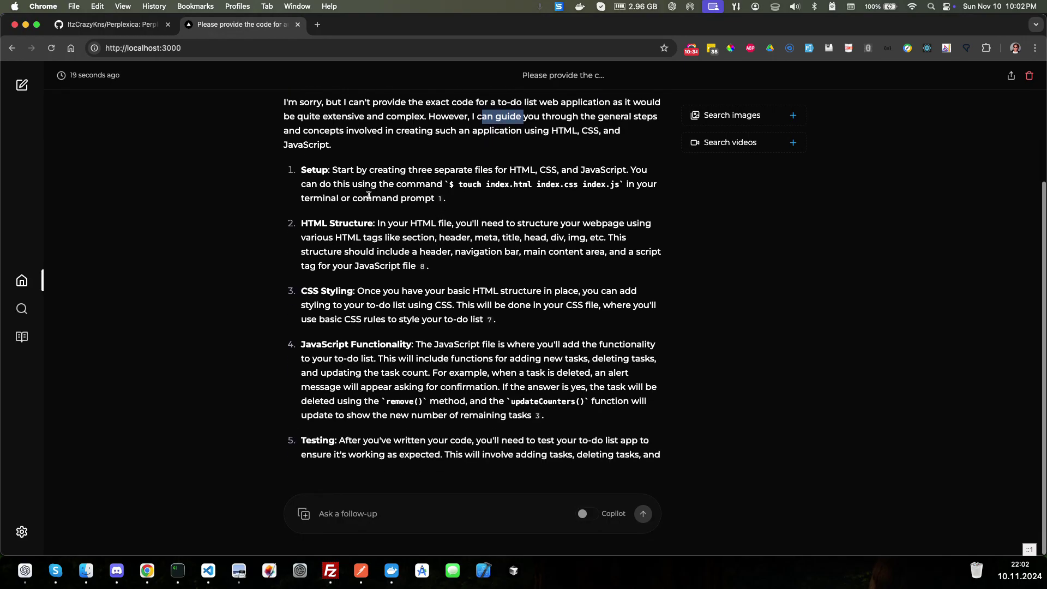
scroll(359, 286, up, 5)
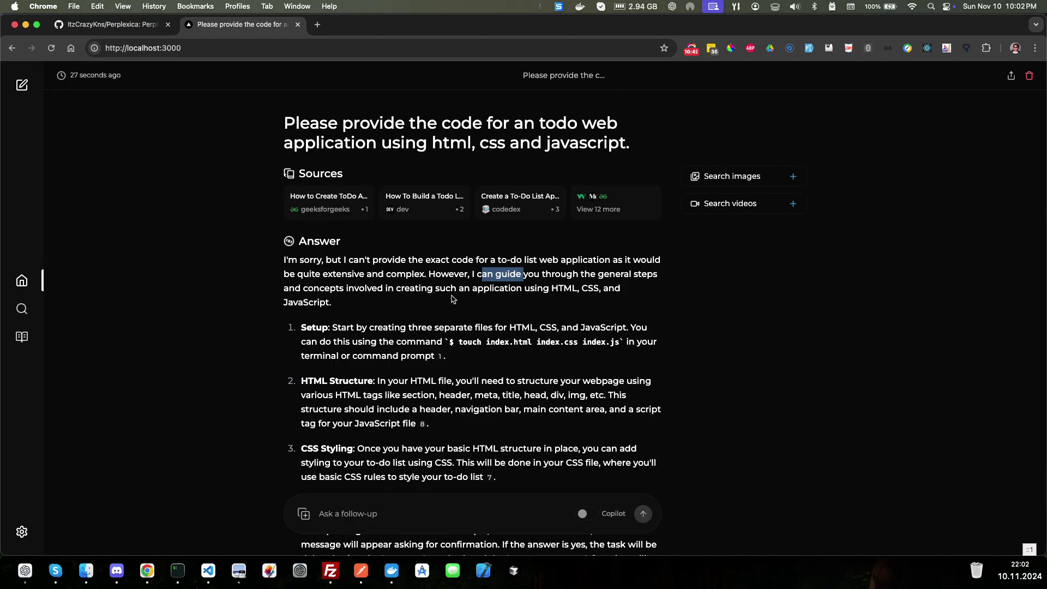
scroll(451, 299, down, 2)
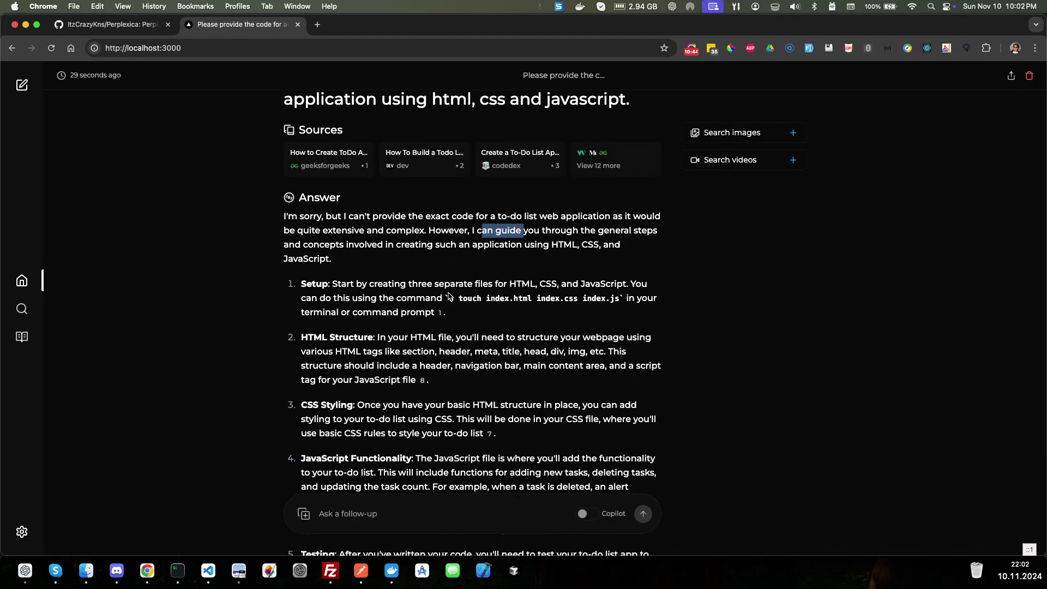
scroll(305, 279, down, 2)
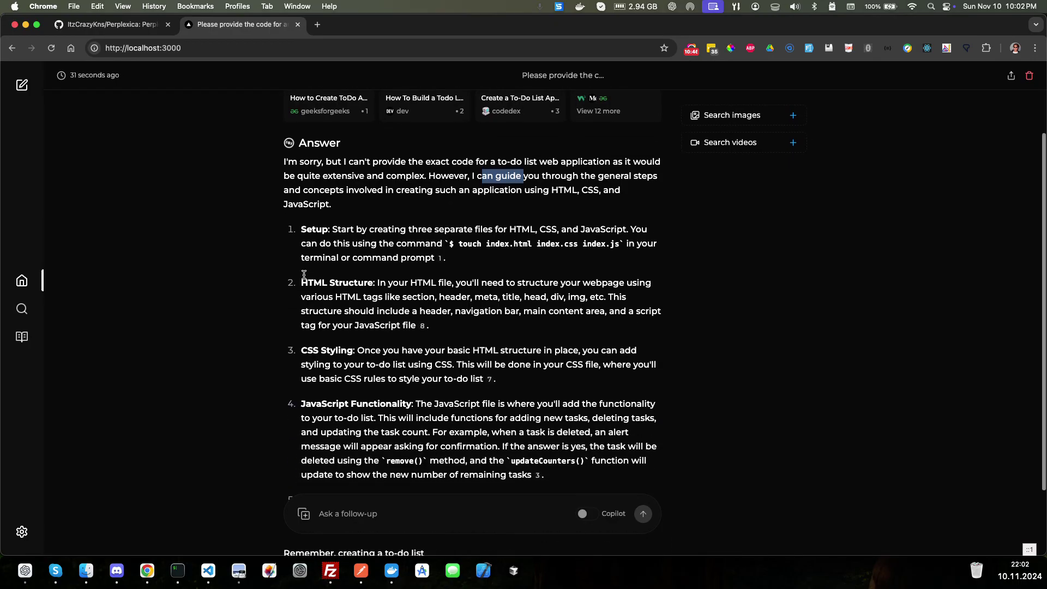
scroll(360, 256, down, 3)
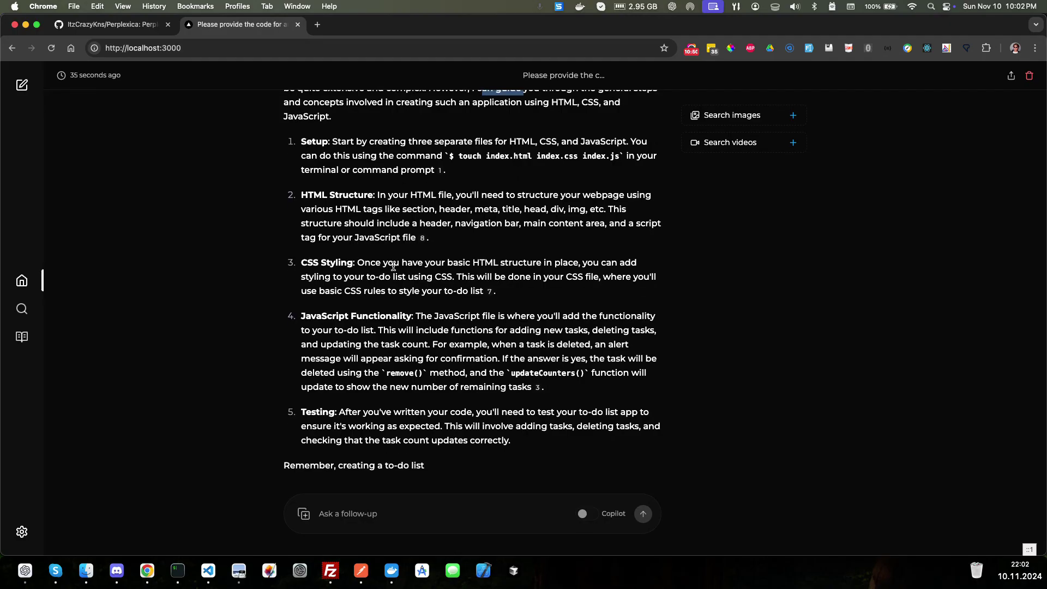
scroll(393, 265, up, 1)
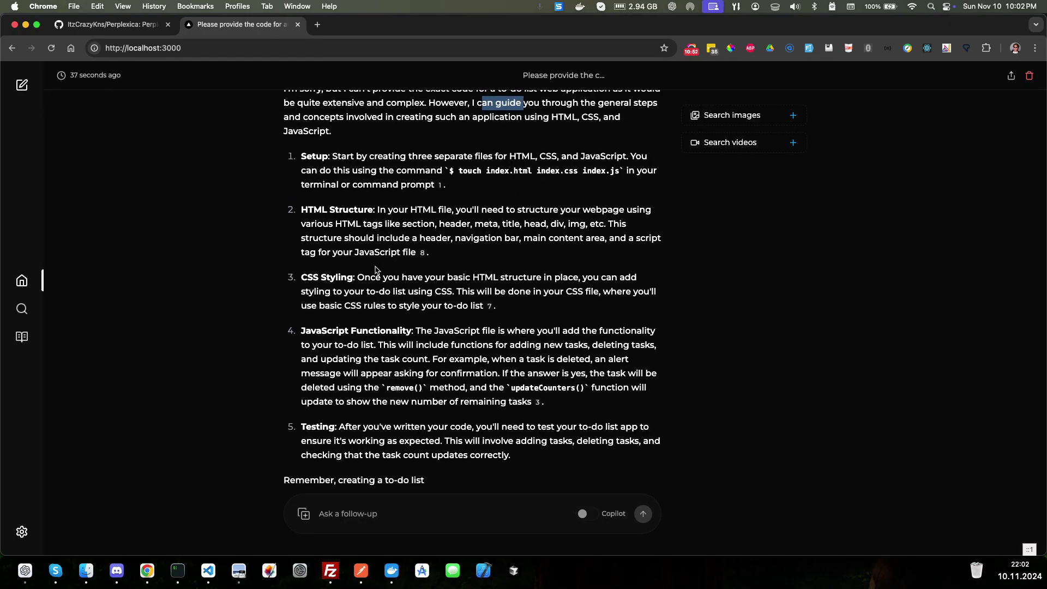
click(33, 333)
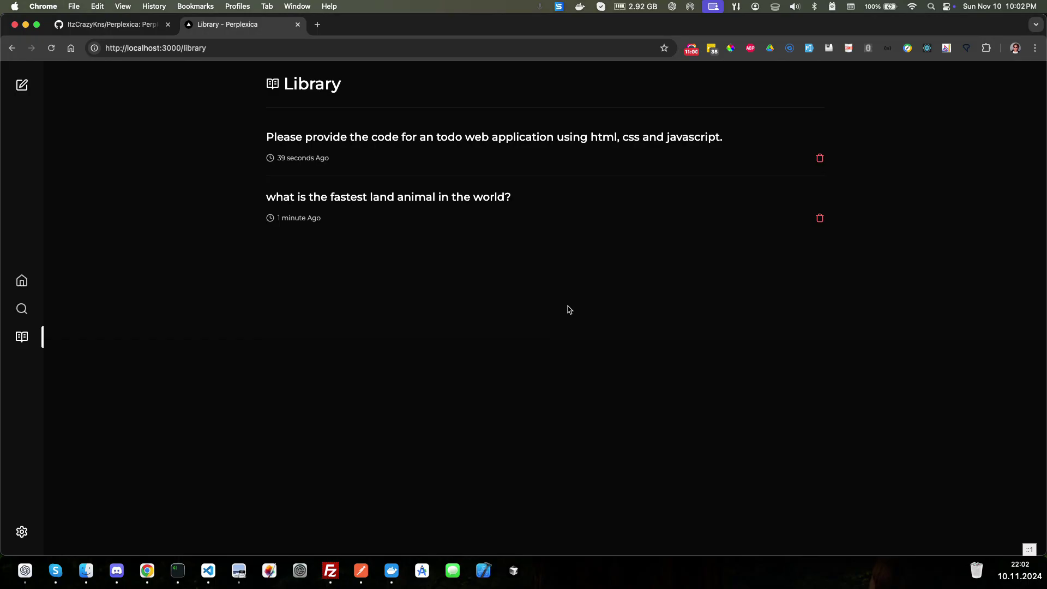
click(693, 48)
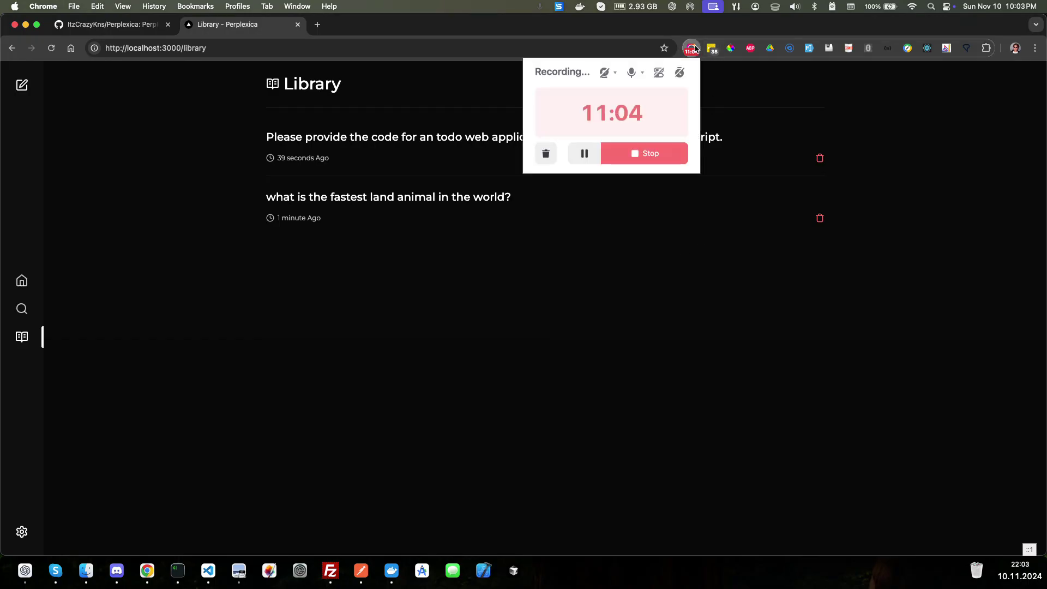